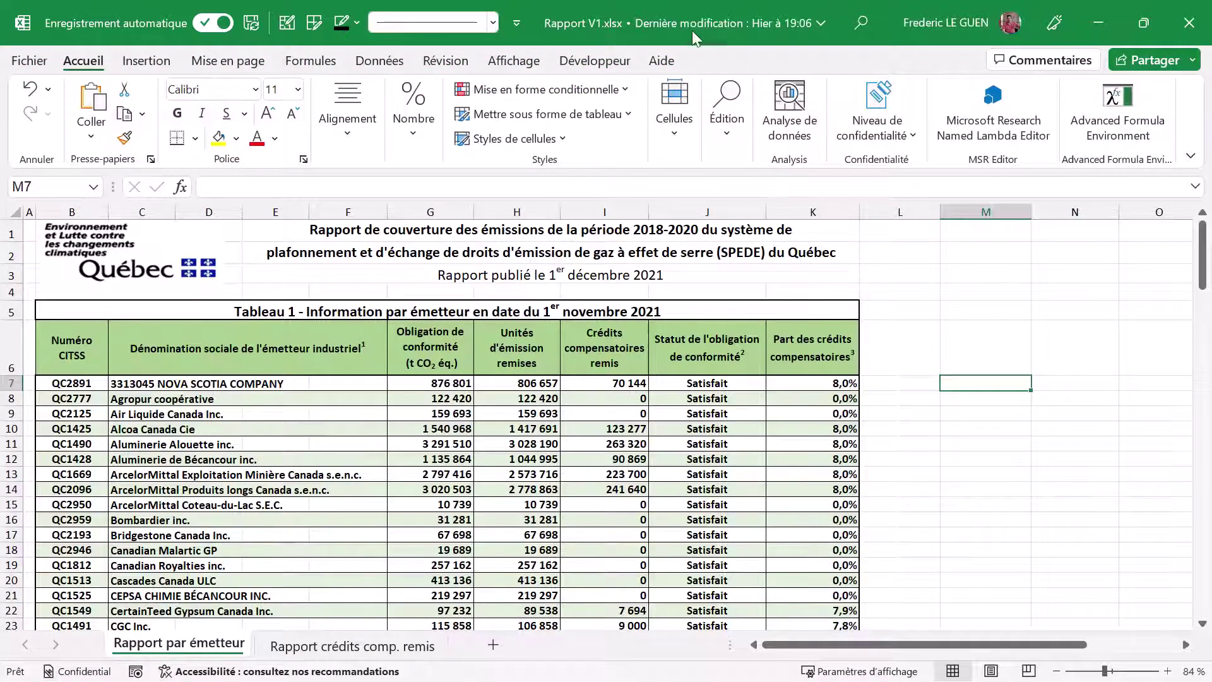
- Glimpse Rapport V2 behind Rapport V1, then enable the Inquire COM add-in from Développeur
{"action": "left_click_drag", "start_coordinate": [686, 9], "coordinate": [694, 104]}
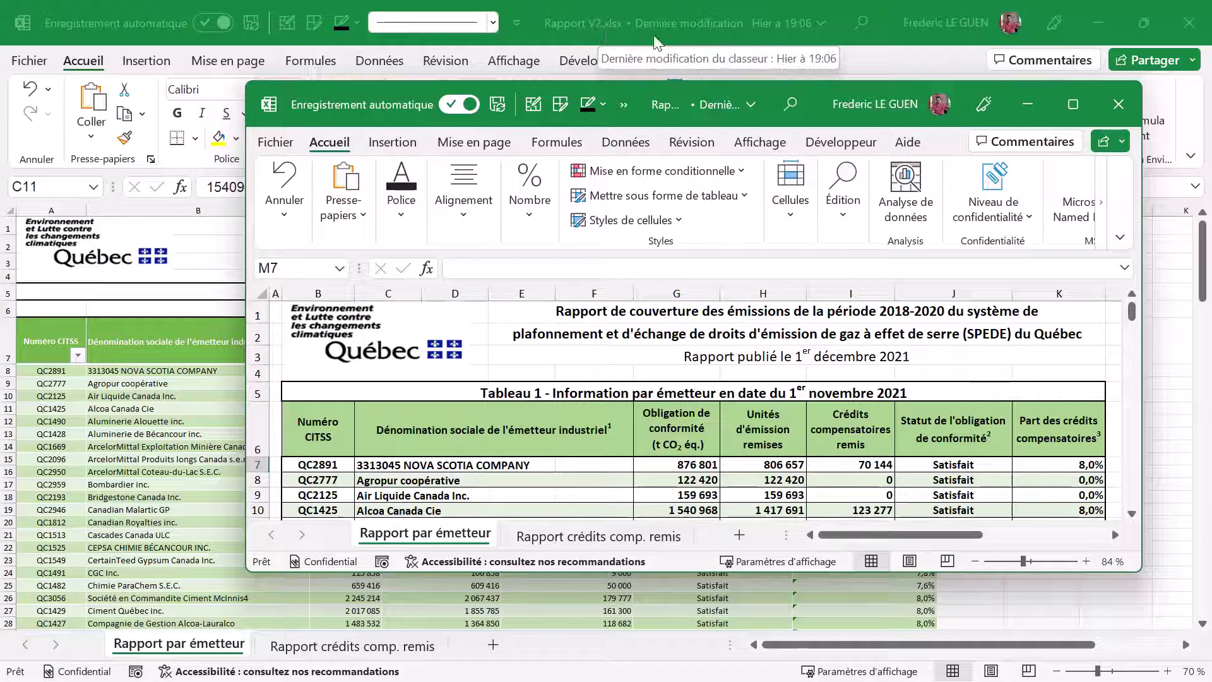
{"action": "left_click", "coordinate": [1071, 105]}
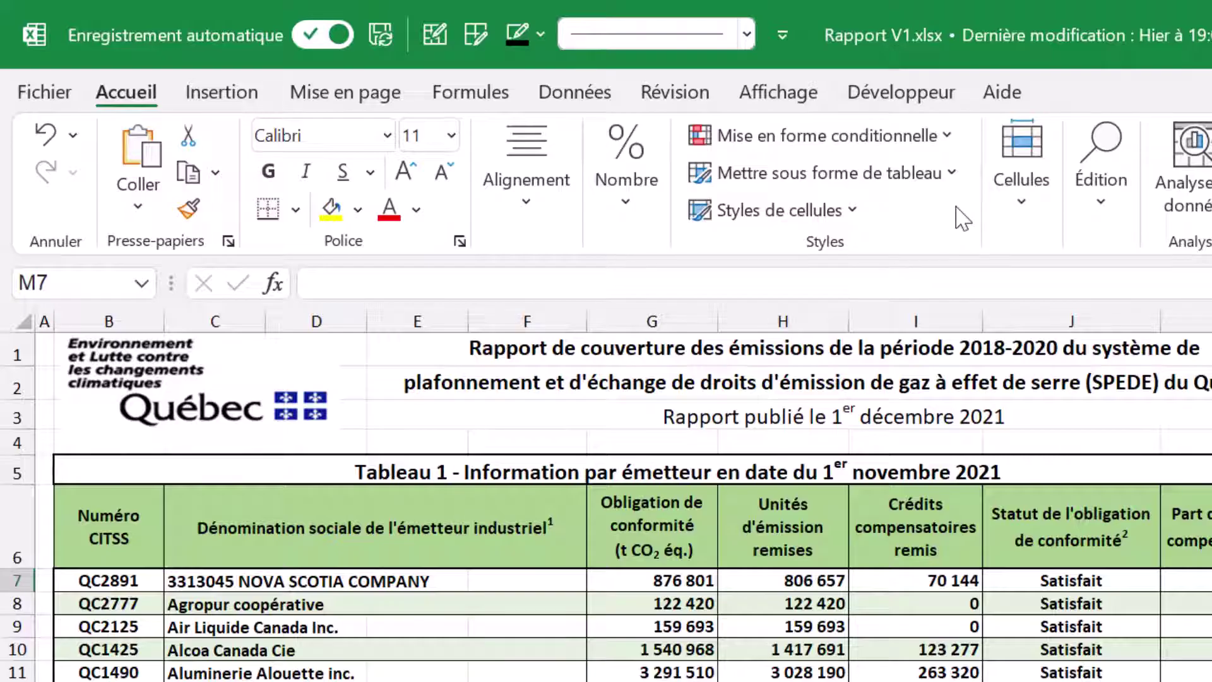
{"action": "left_click", "coordinate": [901, 94]}
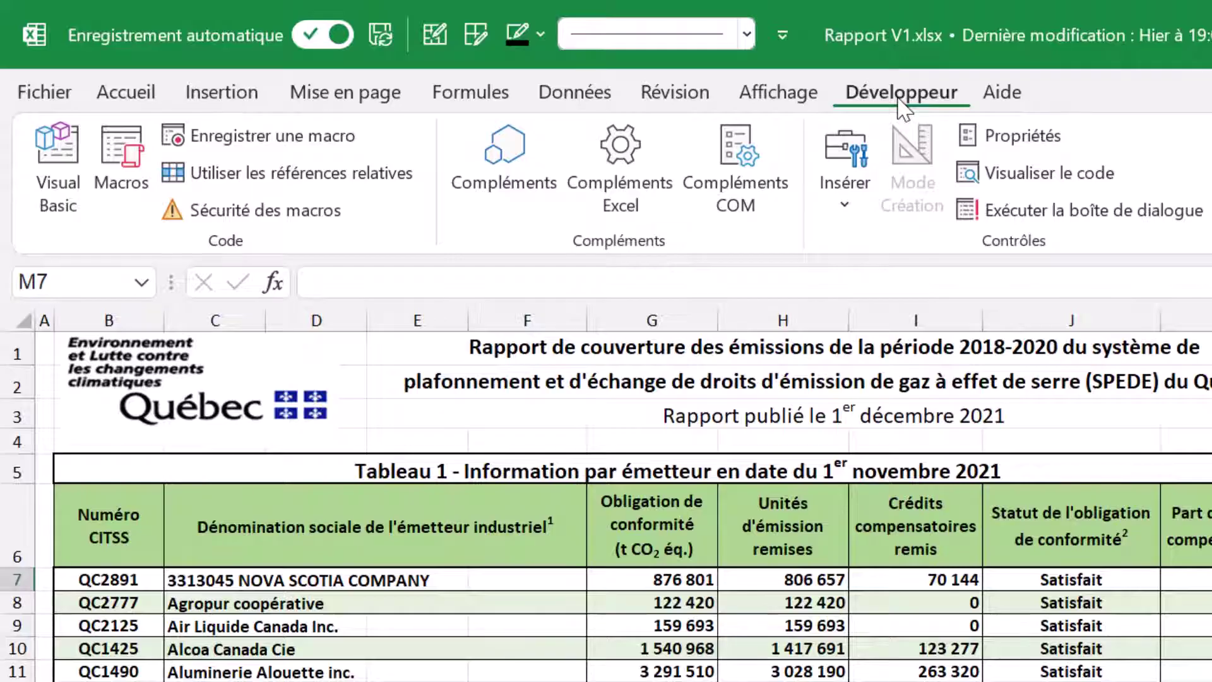
{"action": "left_click", "coordinate": [744, 154]}
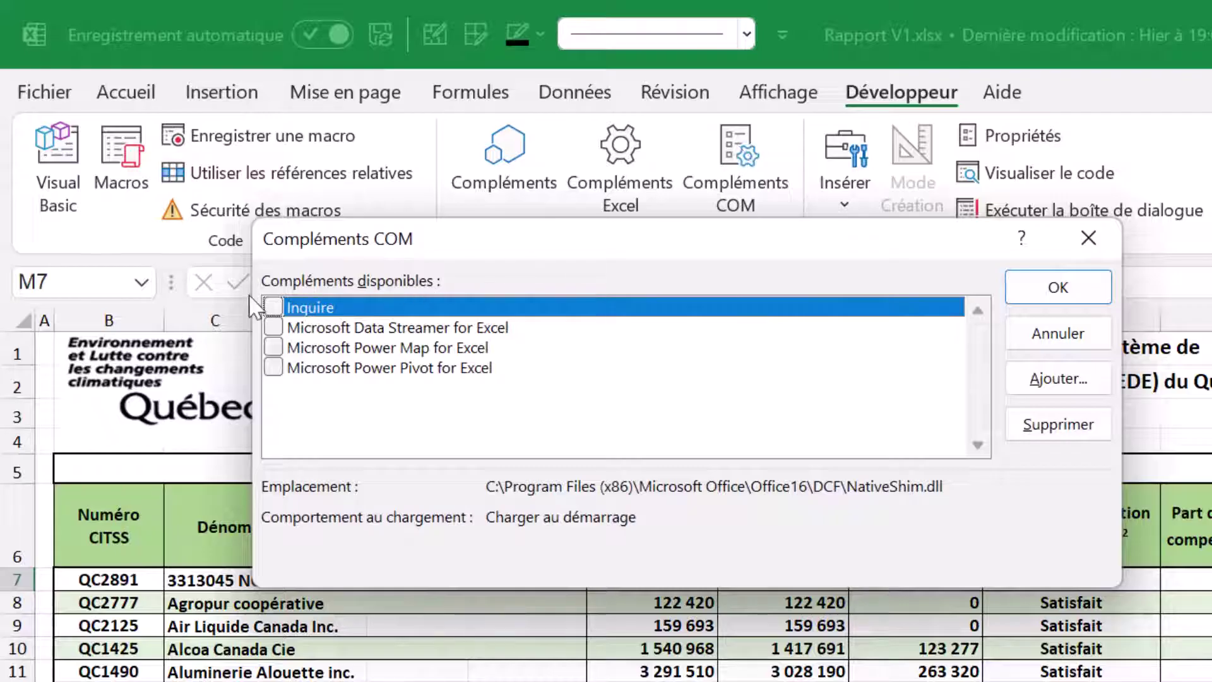
{"action": "left_click", "coordinate": [273, 306]}
{"action": "left_click", "coordinate": [1080, 294]}
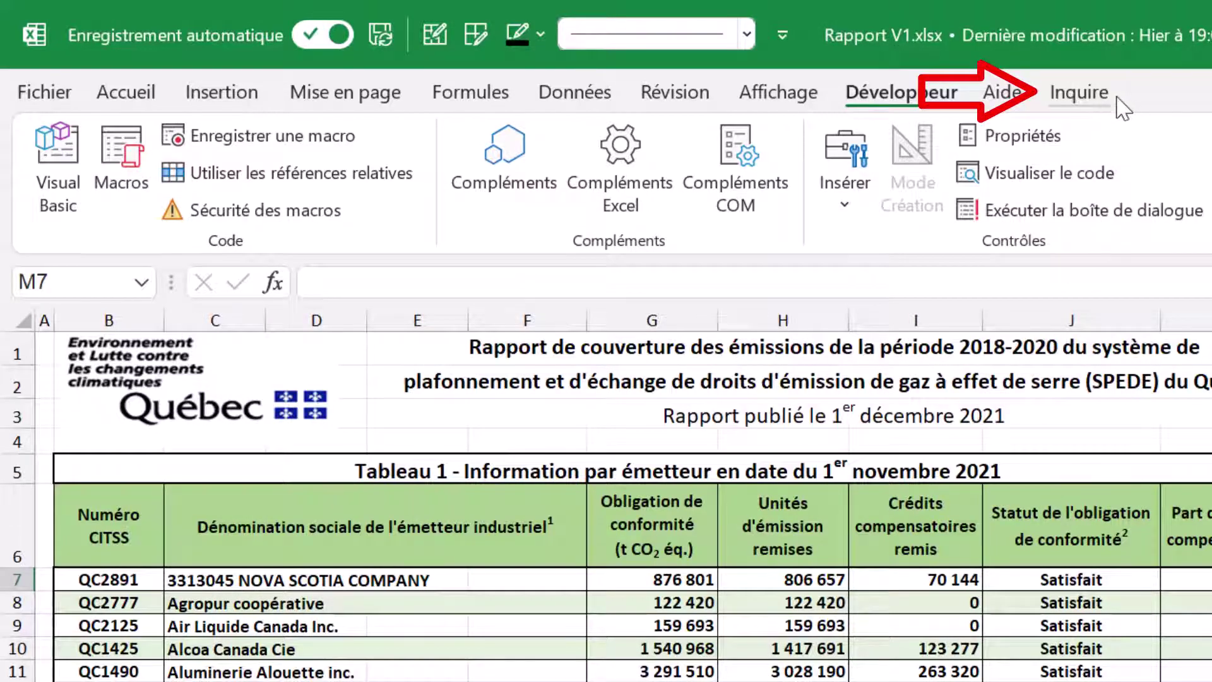
- Look over the Inquire tab, then uncheck Inquire in Compléments COM to disable it
{"action": "left_click", "coordinate": [1079, 94]}
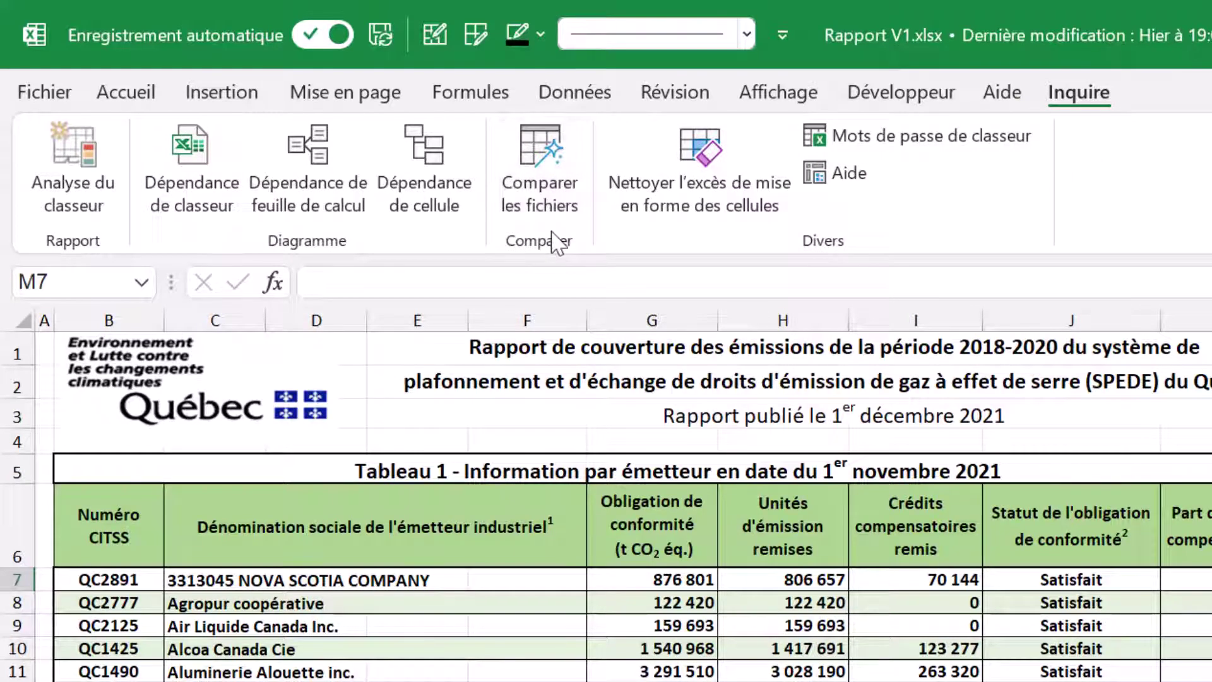
{"action": "left_click", "coordinate": [861, 100]}
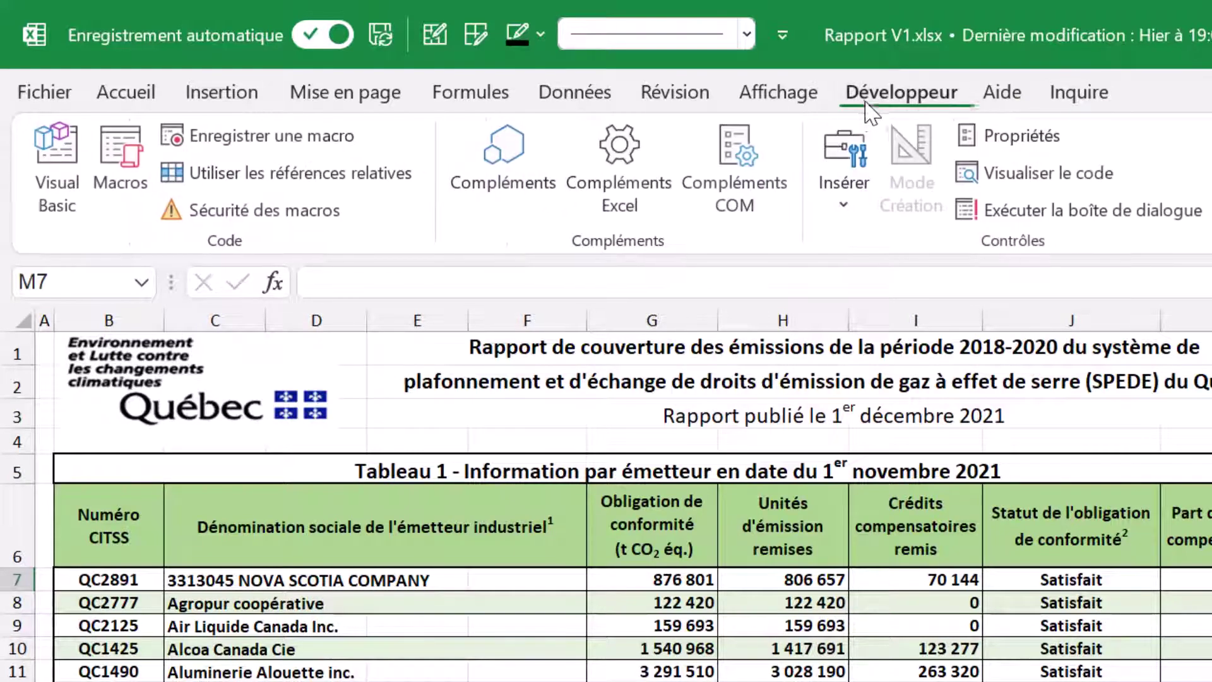
{"action": "left_click", "coordinate": [758, 173]}
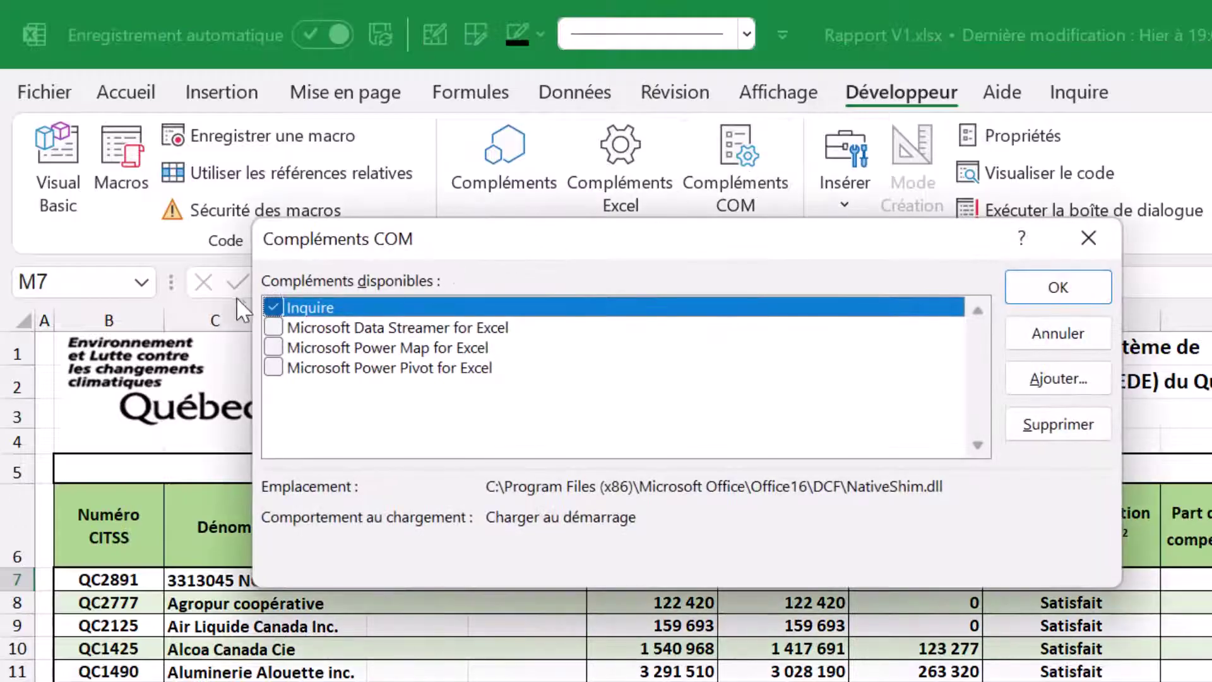
{"action": "left_click", "coordinate": [272, 307]}
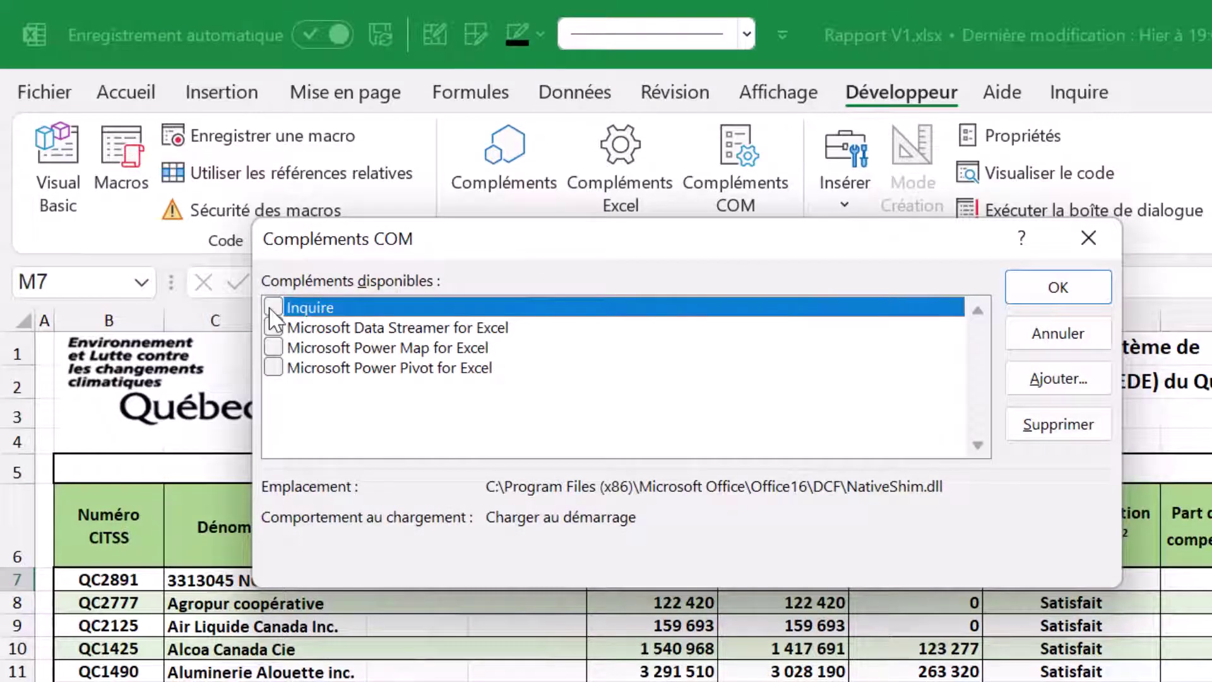
{"action": "left_click", "coordinate": [1035, 290]}
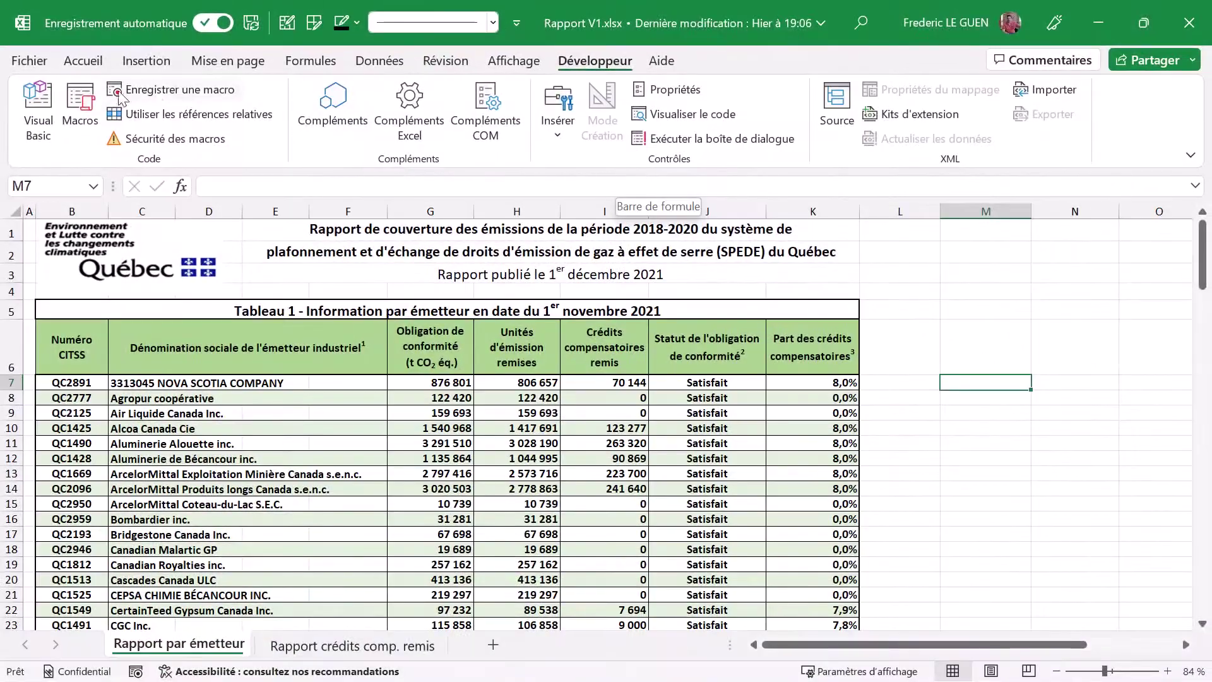
- Re-enable Inquire through Fichier > Options > Compléments, managing Compléments COM
{"action": "left_click", "coordinate": [34, 63]}
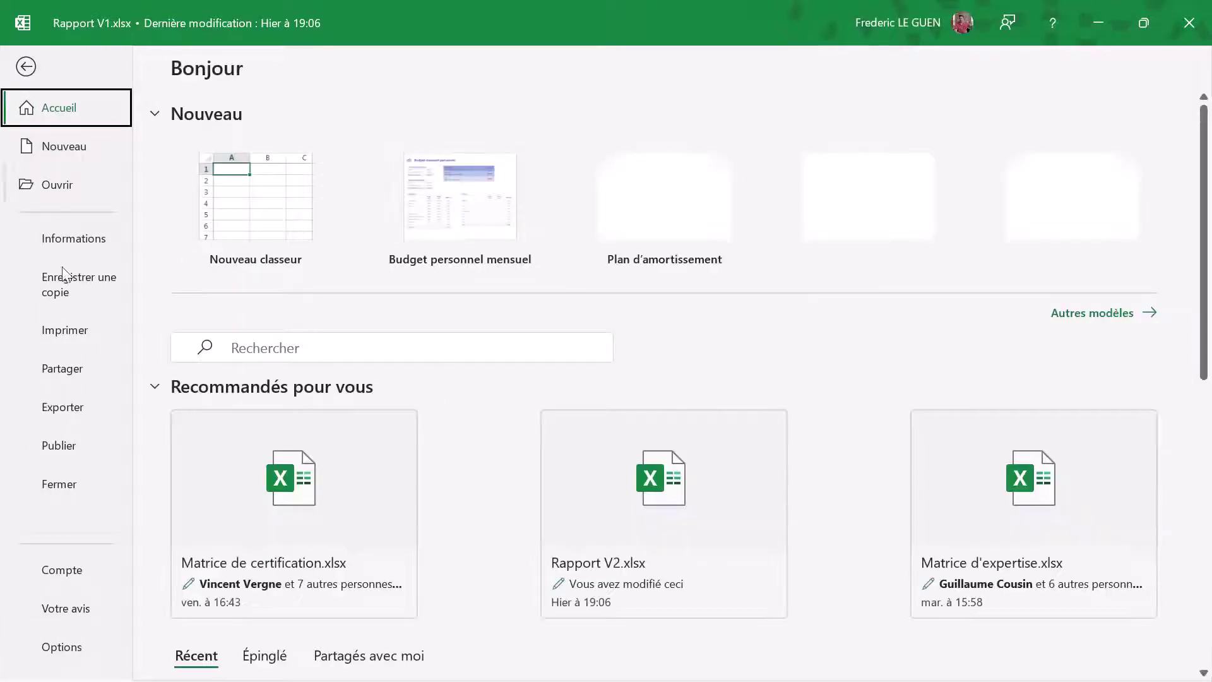
{"action": "left_click", "coordinate": [71, 645]}
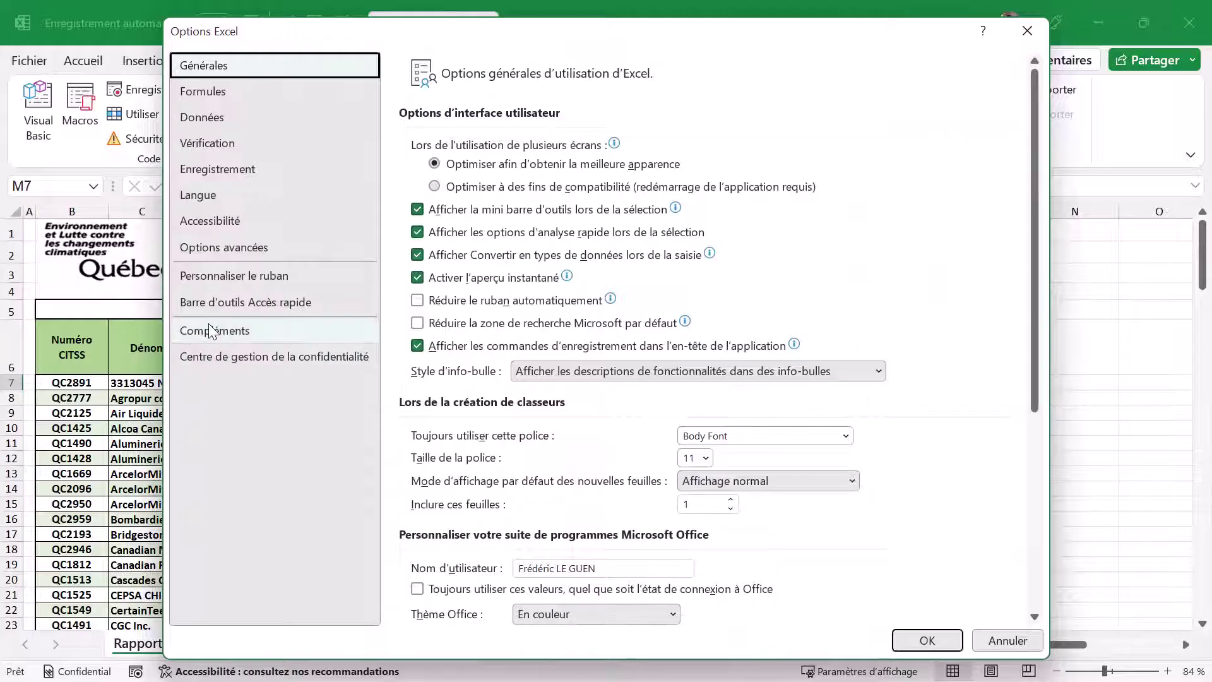
{"action": "left_click", "coordinate": [213, 331]}
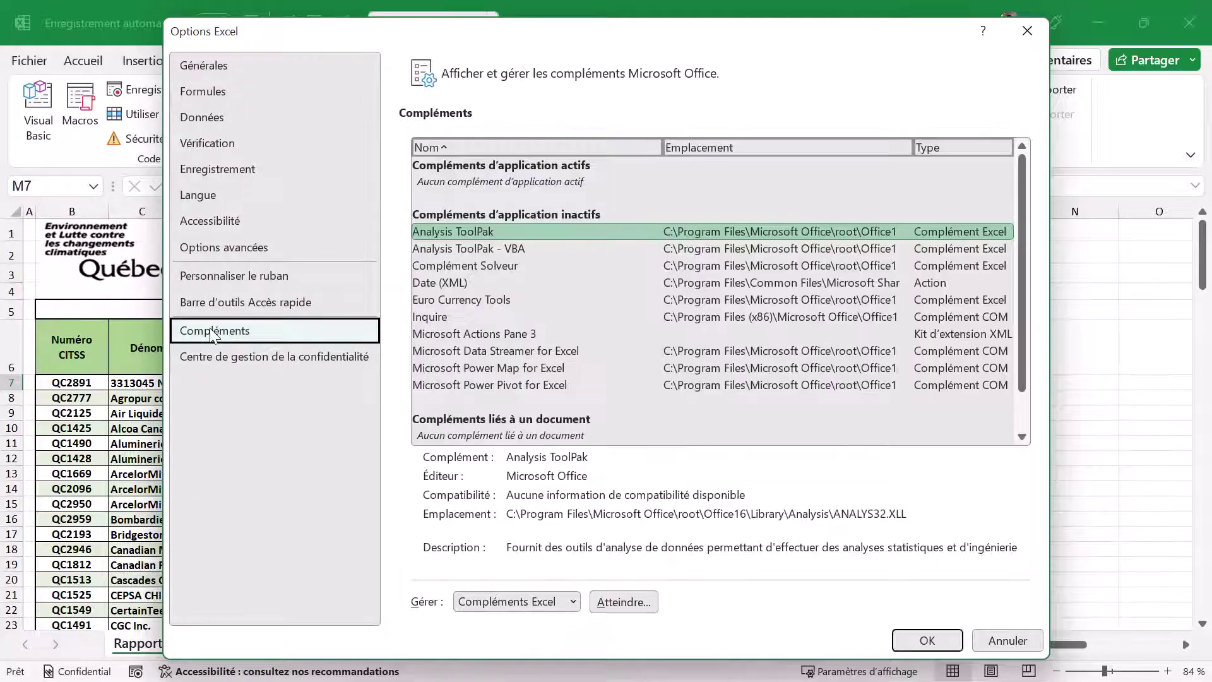
{"action": "left_click", "coordinate": [572, 607]}
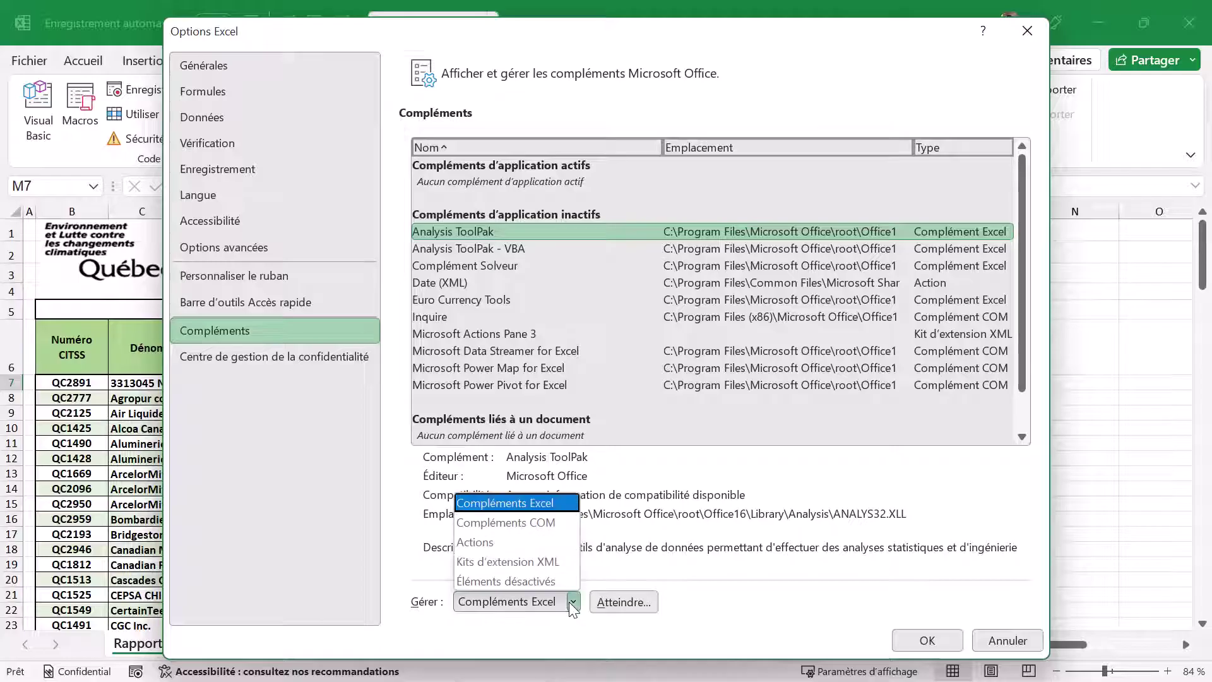
{"action": "left_click", "coordinate": [517, 524]}
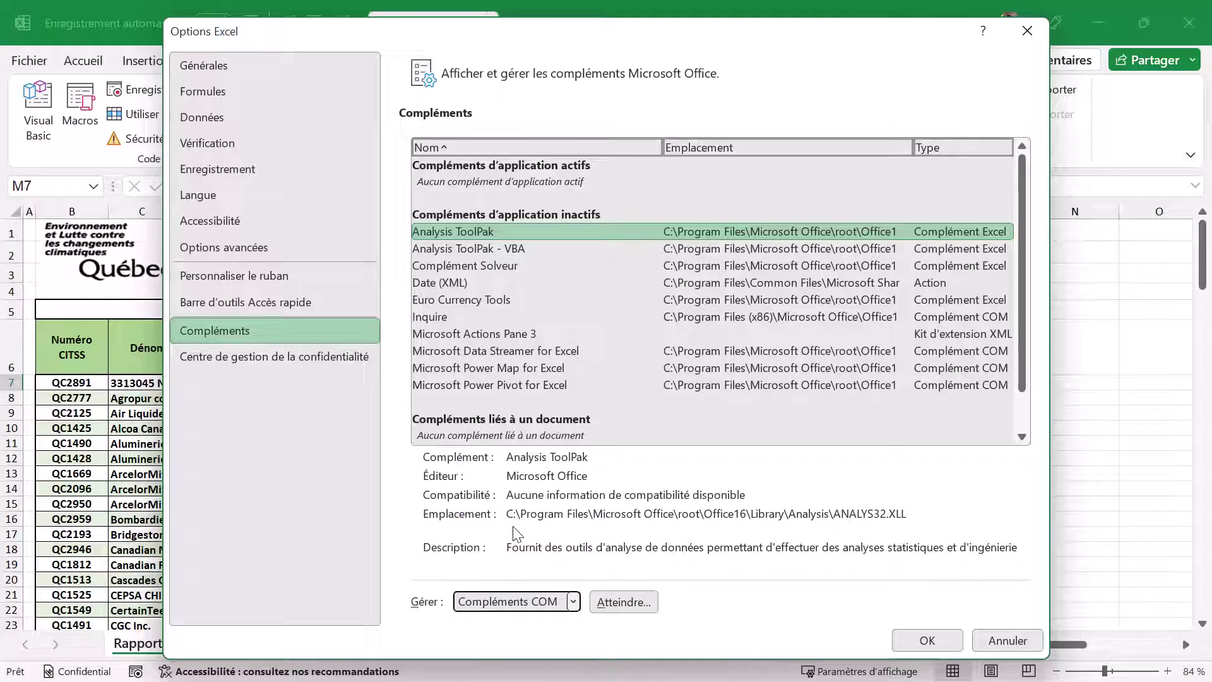
{"action": "left_click", "coordinate": [623, 603]}
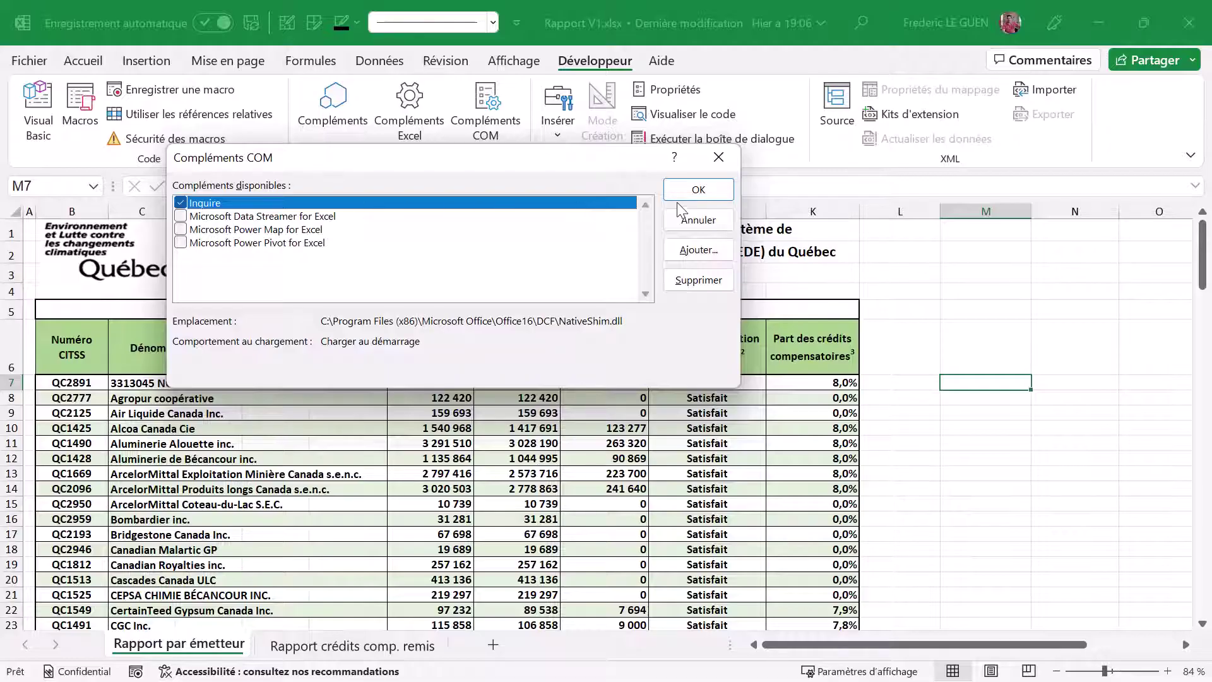
{"action": "left_click", "coordinate": [697, 190]}
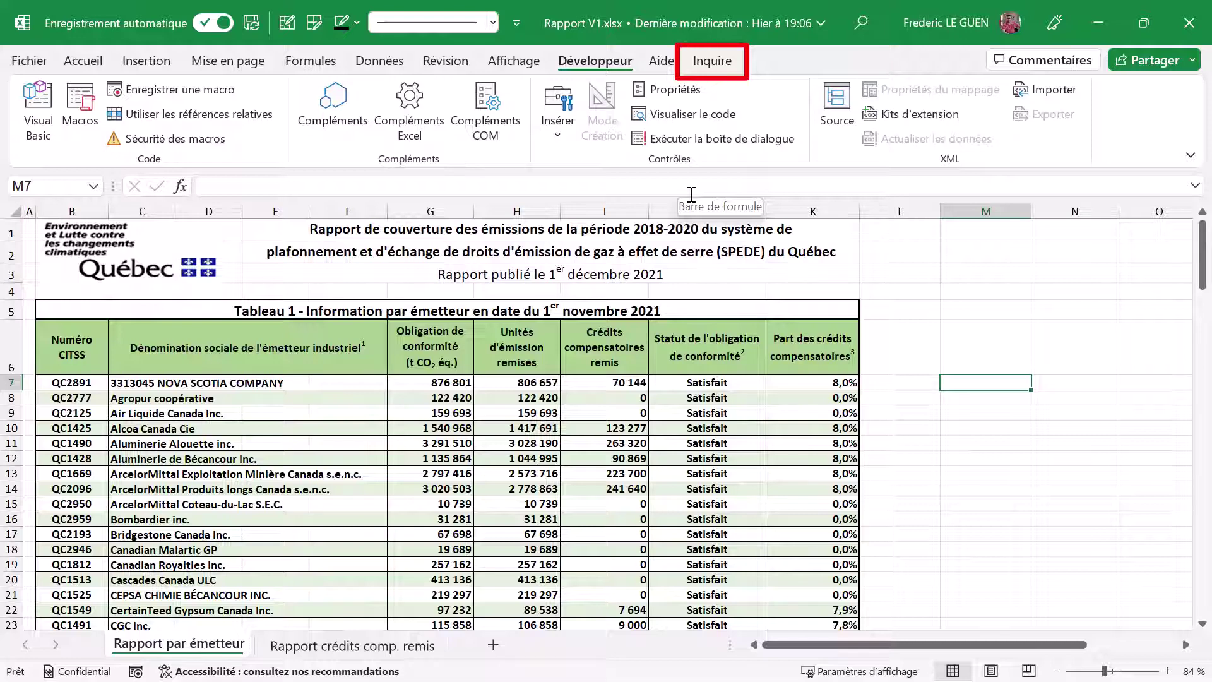
- Run Inquire's Comparer les fichiers with Rapport V2.xlsx compared to Rapport V1.xlsx
{"action": "left_click", "coordinate": [712, 60]}
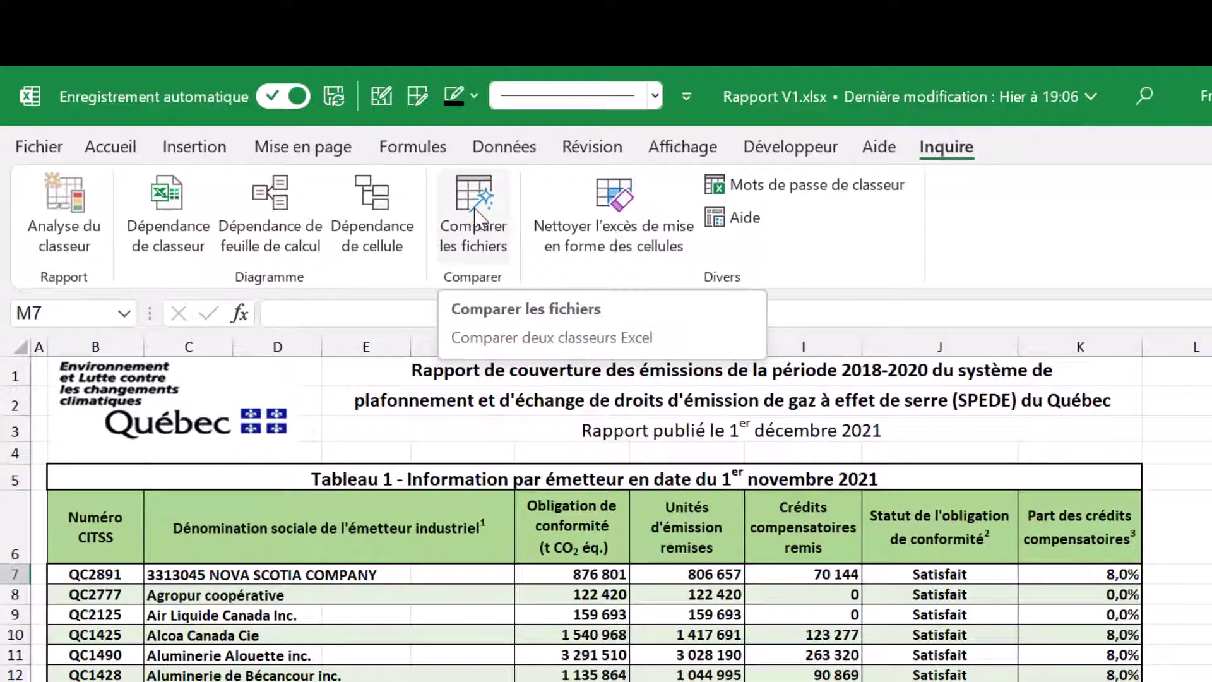
{"action": "left_click", "coordinate": [474, 215]}
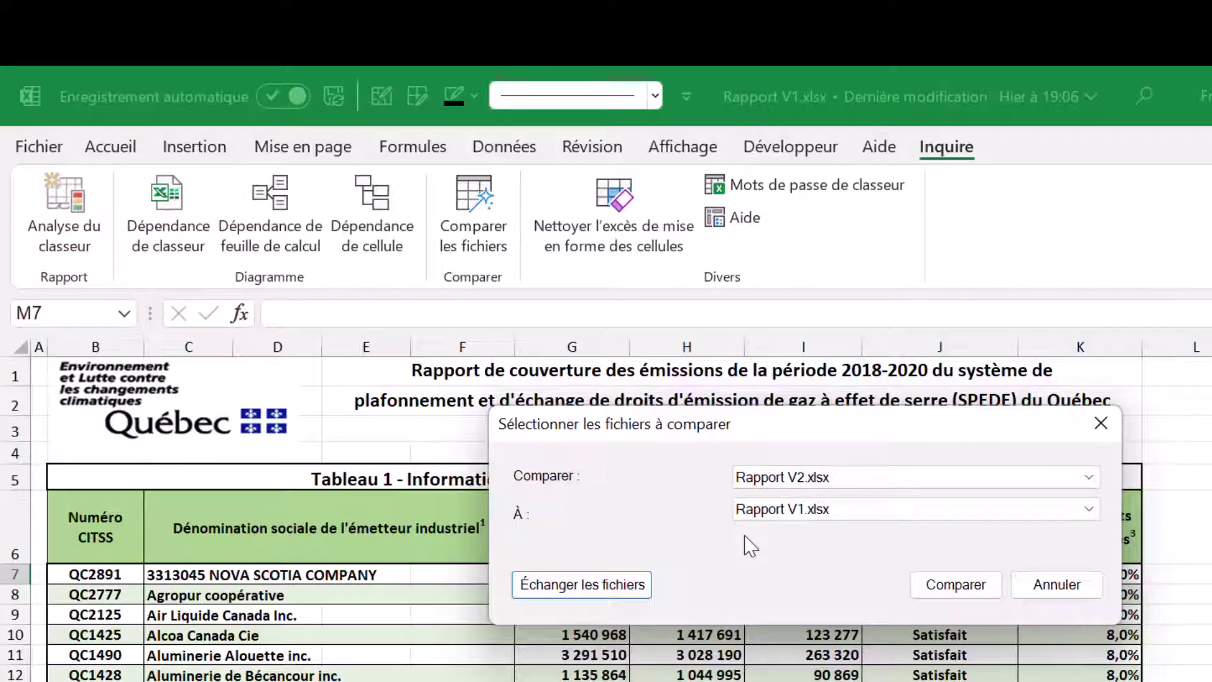
{"action": "left_click", "coordinate": [1088, 477]}
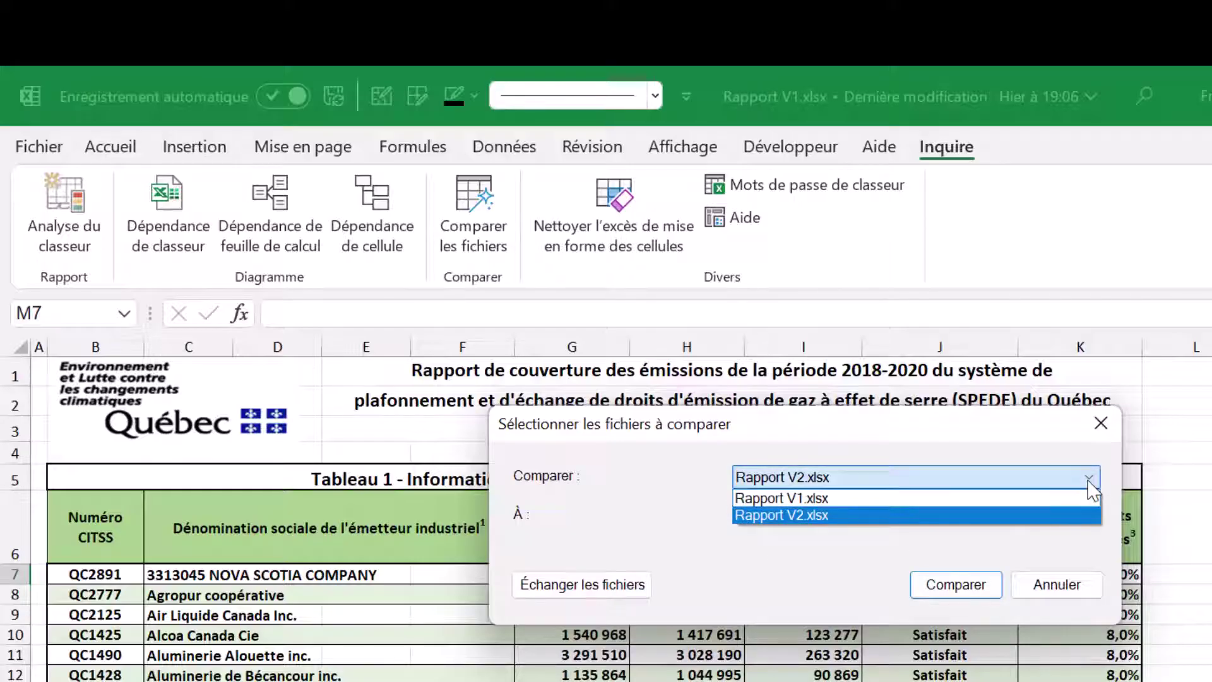
{"action": "left_click", "coordinate": [1089, 479]}
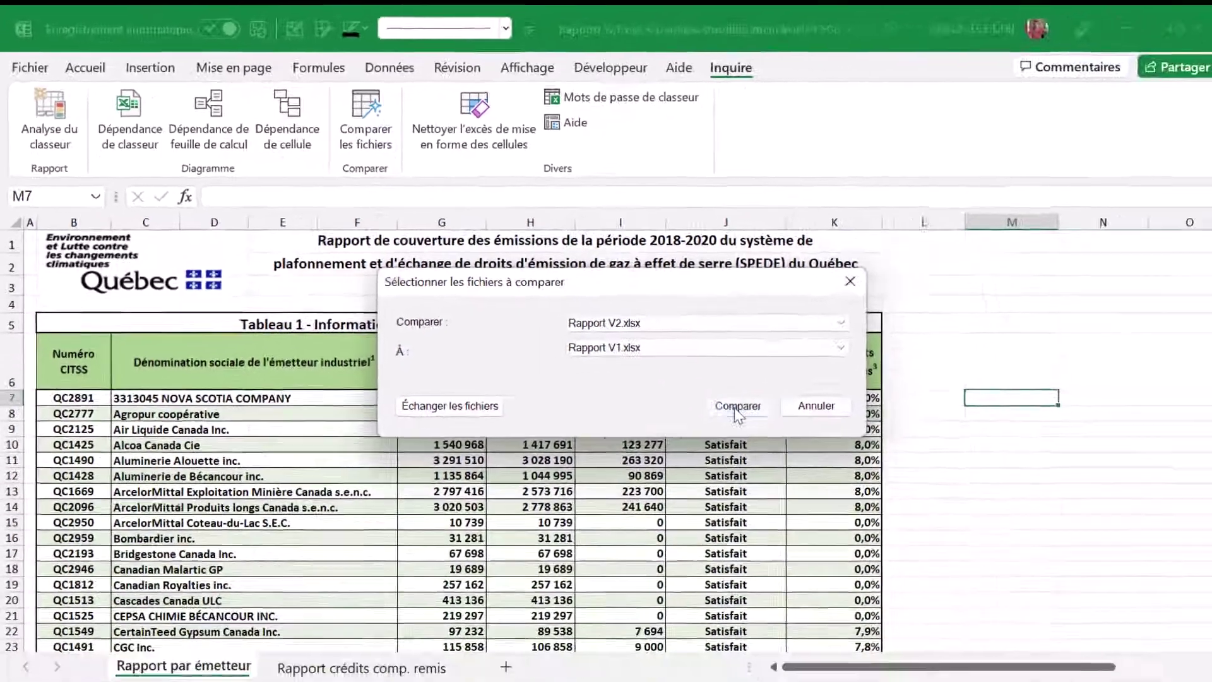
{"action": "left_click", "coordinate": [955, 585]}
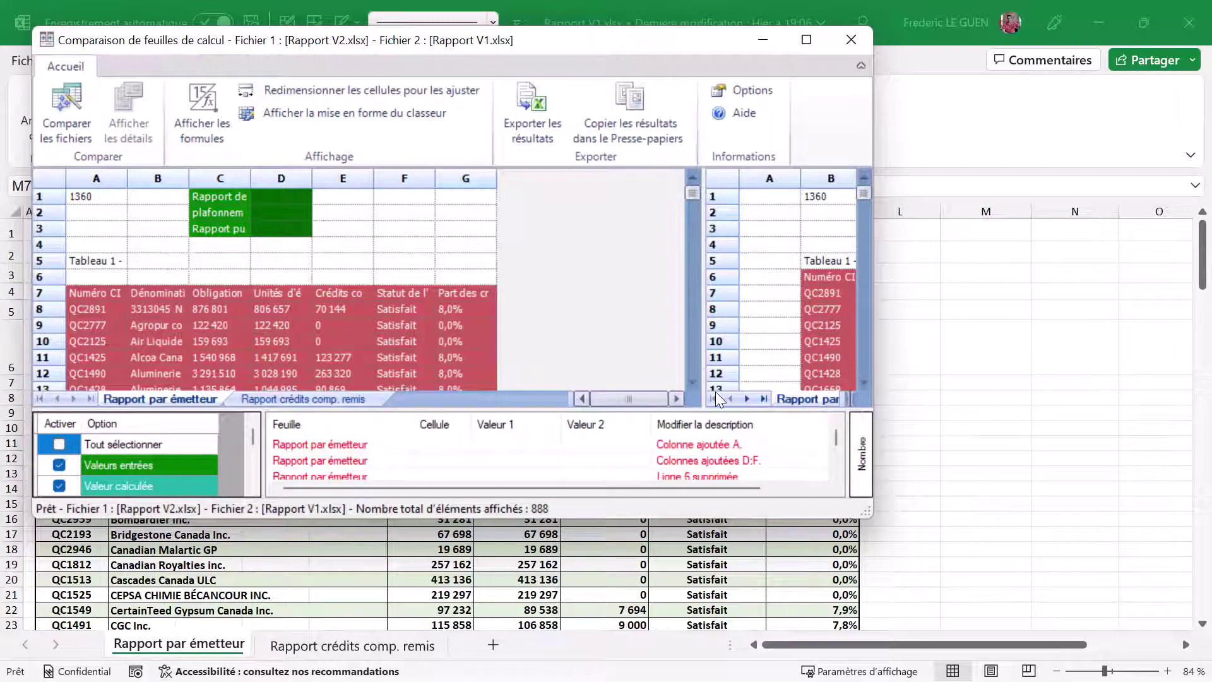
- Maximize the comparison window and widen the Rapport V1 pane on the right
{"action": "left_click", "coordinate": [808, 39]}
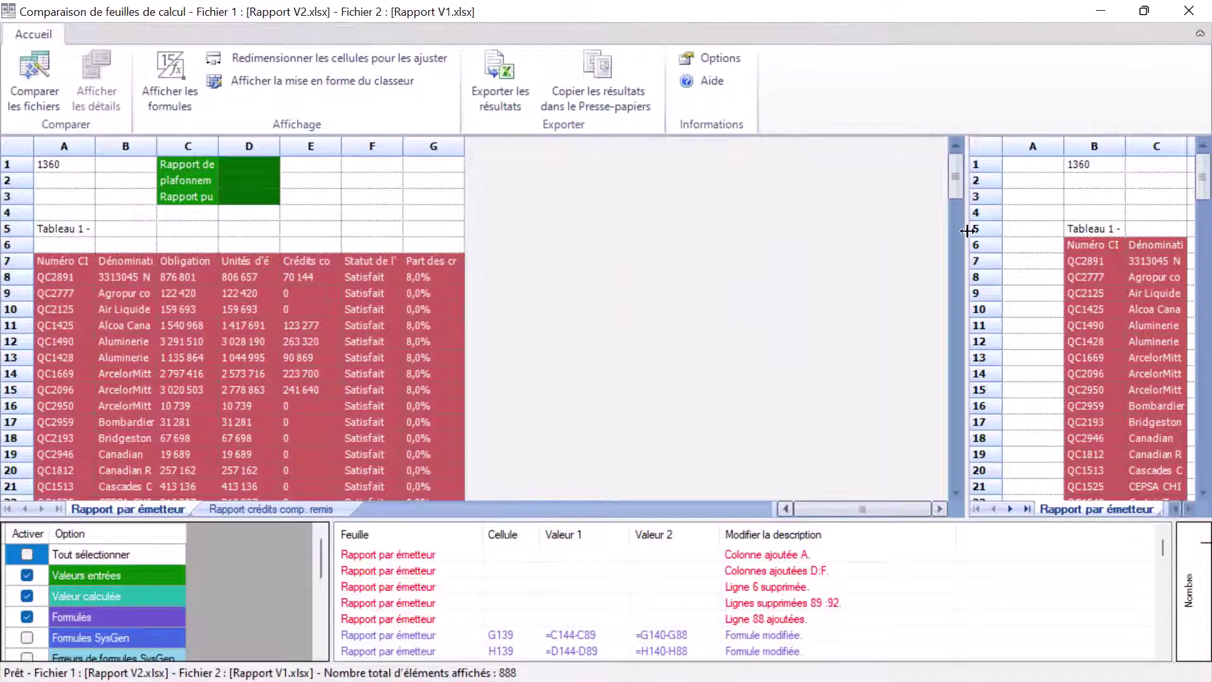
{"action": "left_click_drag", "start_coordinate": [967, 230], "coordinate": [571, 228]}
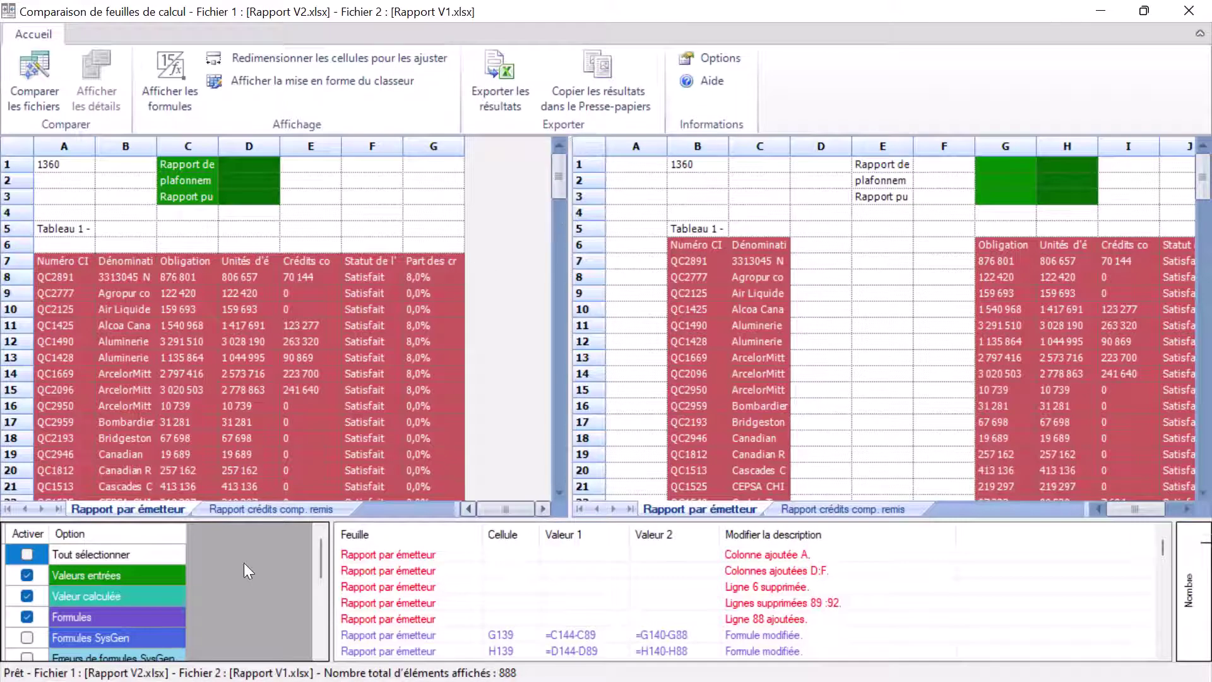
{"action": "scroll", "coordinate": [244, 563], "scroll_direction": "down", "scroll_amount": 1}
{"action": "scroll", "coordinate": [243, 563], "scroll_direction": "down", "scroll_amount": 1}
{"action": "scroll", "coordinate": [244, 563], "scroll_direction": "down", "scroll_amount": 1}
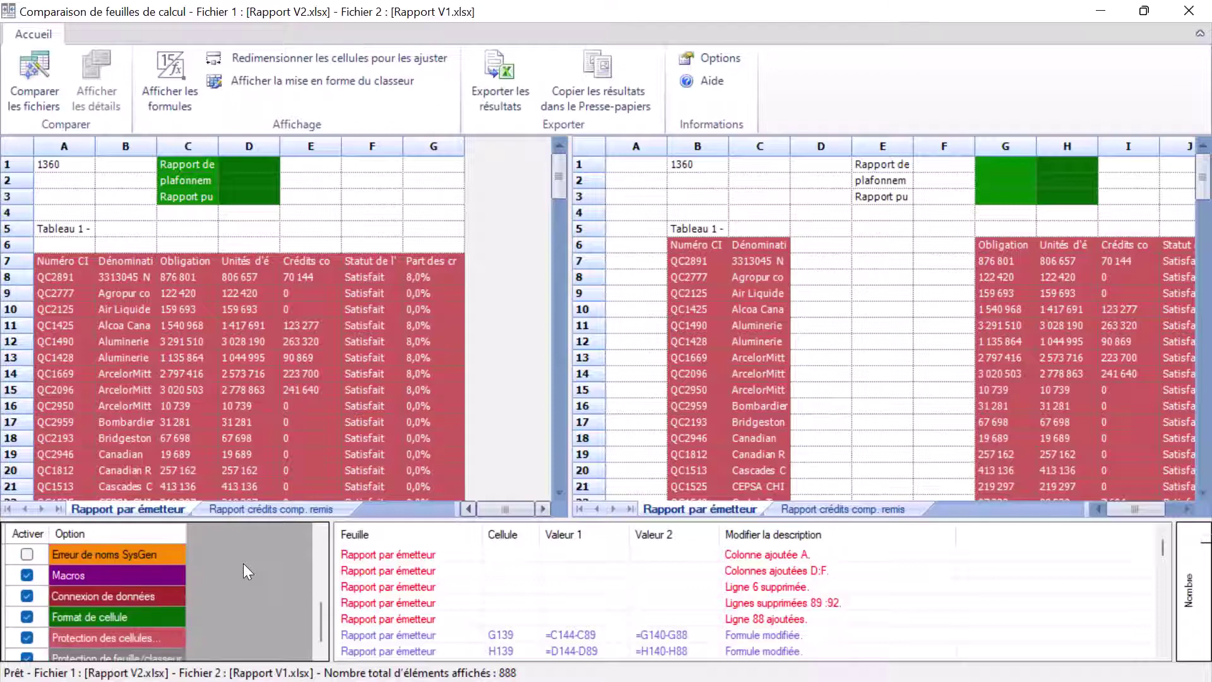
{"action": "scroll", "coordinate": [244, 563], "scroll_direction": "down", "scroll_amount": 1}
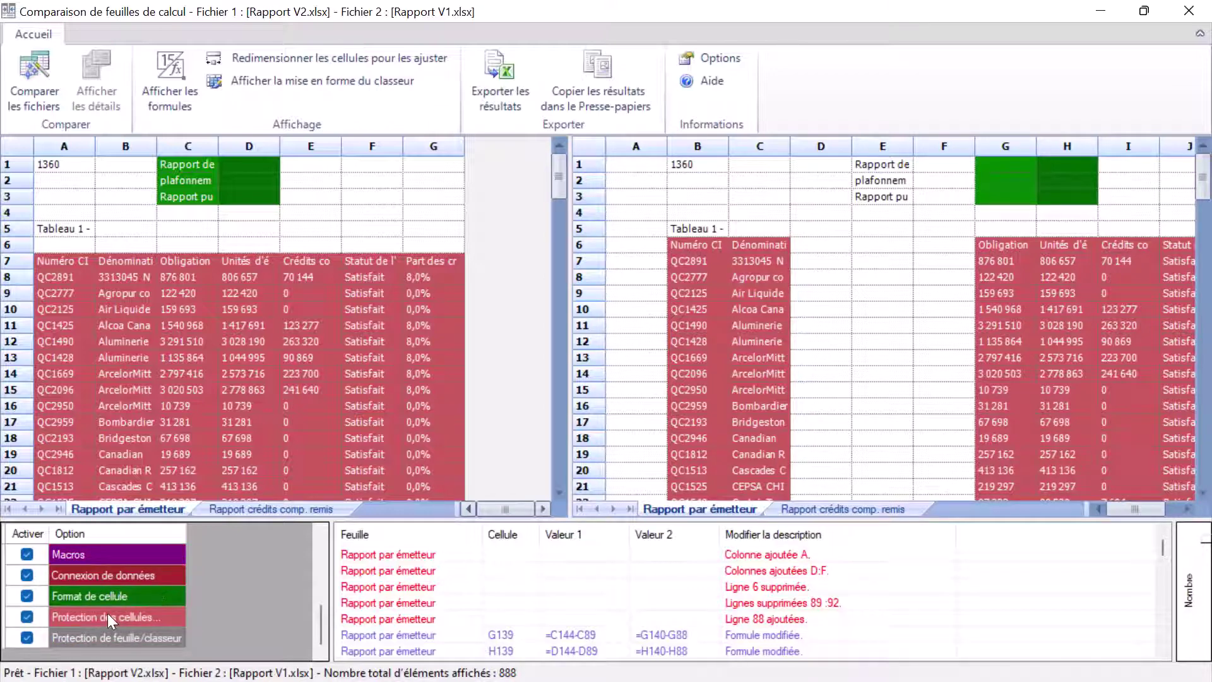
- Exclude 'Protection des cellules' and 'Format de cellule' differences and enlarge the lower lists
{"action": "left_click", "coordinate": [27, 617]}
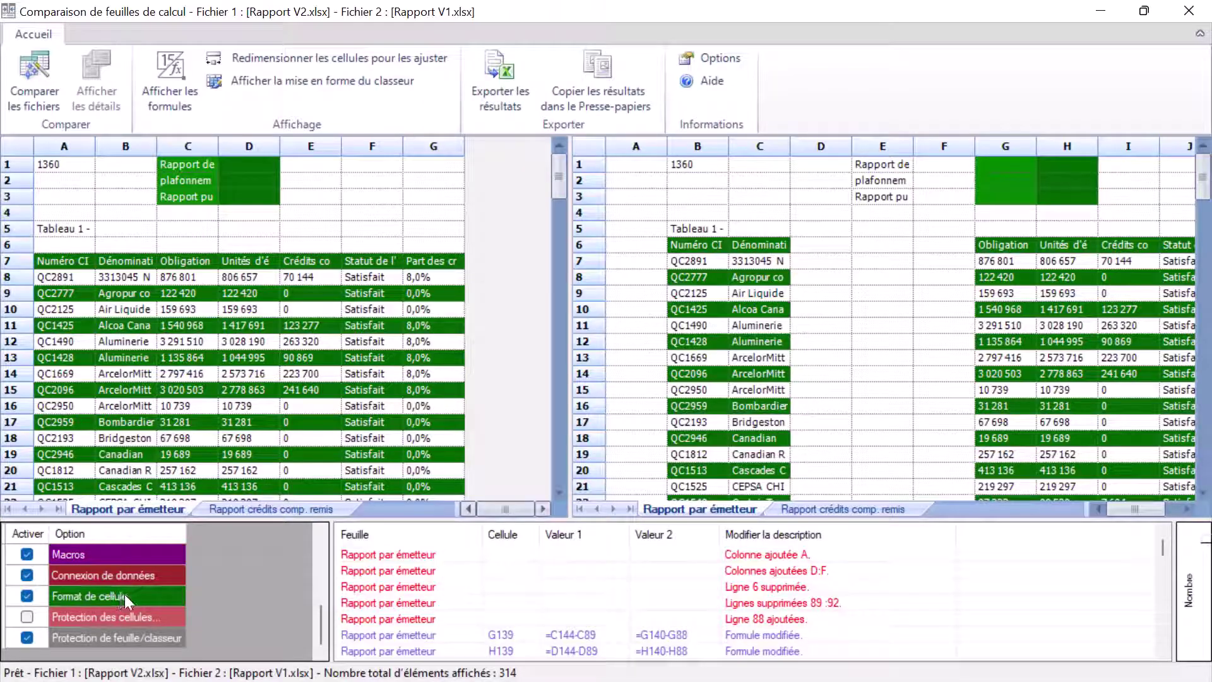
{"action": "left_click", "coordinate": [27, 596]}
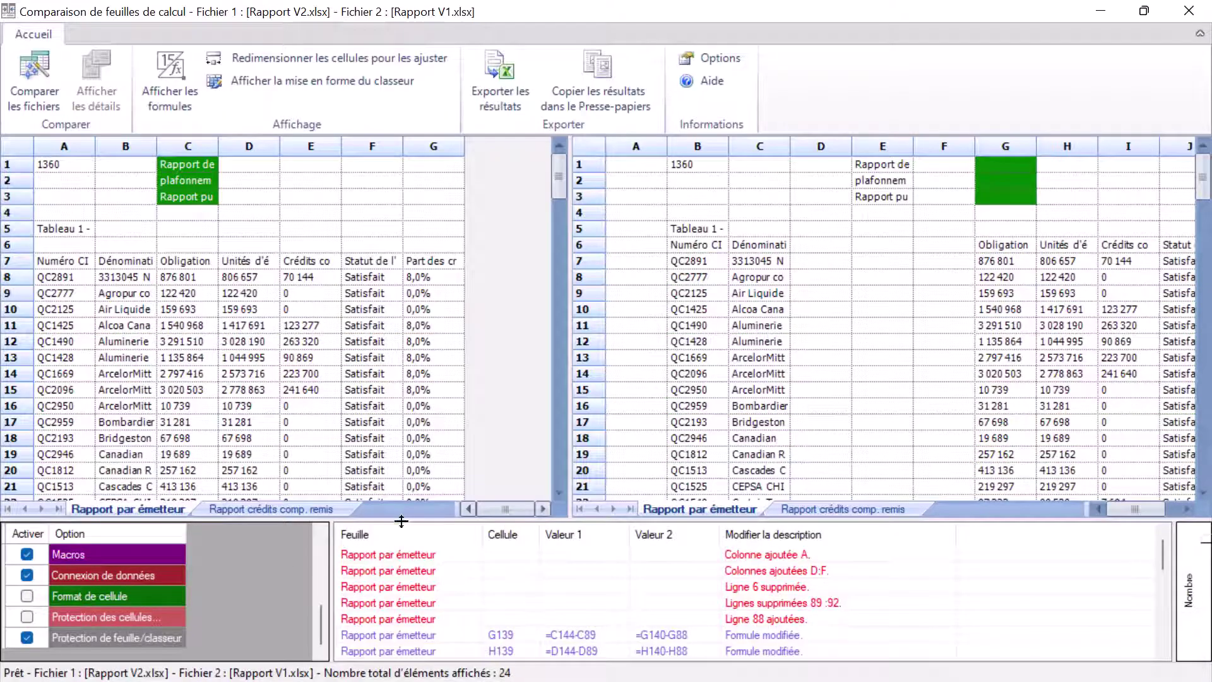
{"action": "left_click_drag", "start_coordinate": [404, 516], "coordinate": [413, 421]}
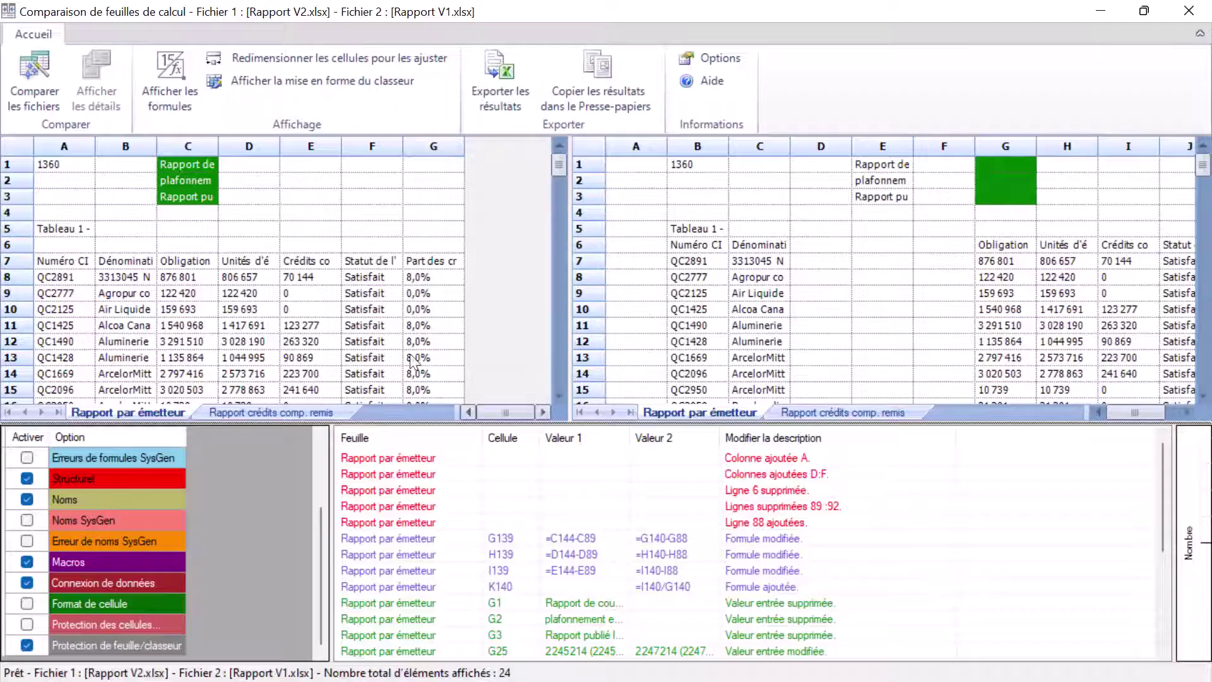
{"action": "scroll", "coordinate": [248, 487], "scroll_direction": "up", "scroll_amount": 2}
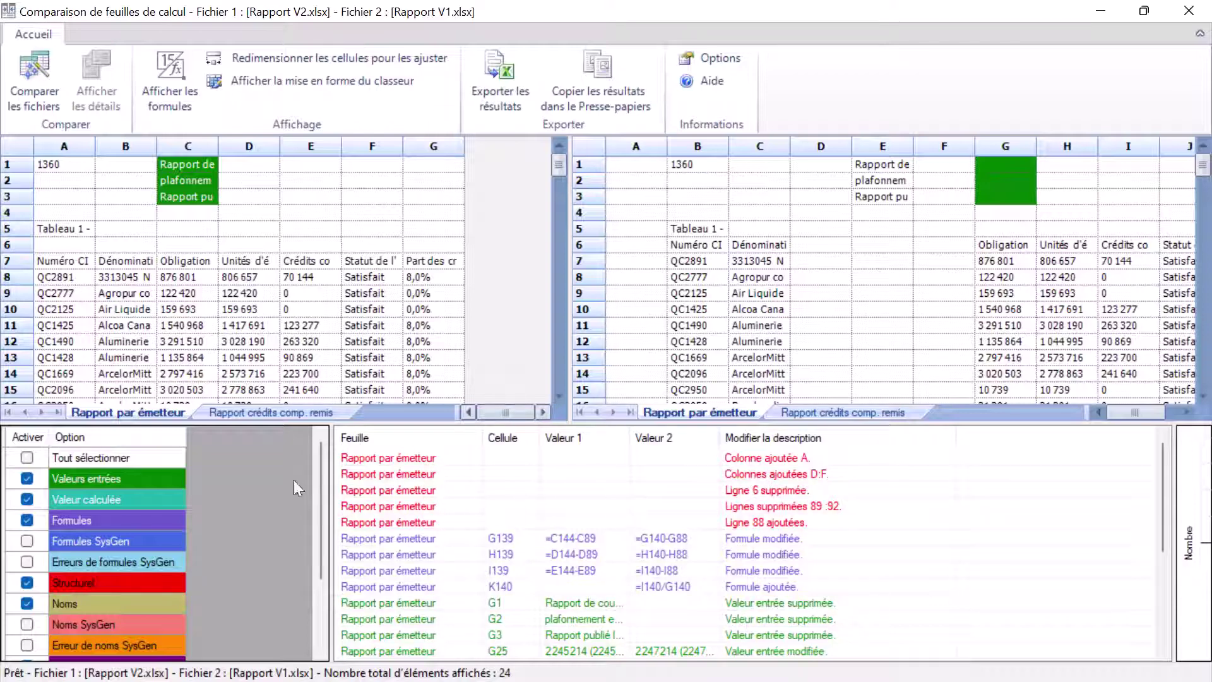
- Filter to 'Valeurs entrées' only and show the G25 change from 2245214 to 2247214
{"action": "left_click", "coordinate": [27, 457]}
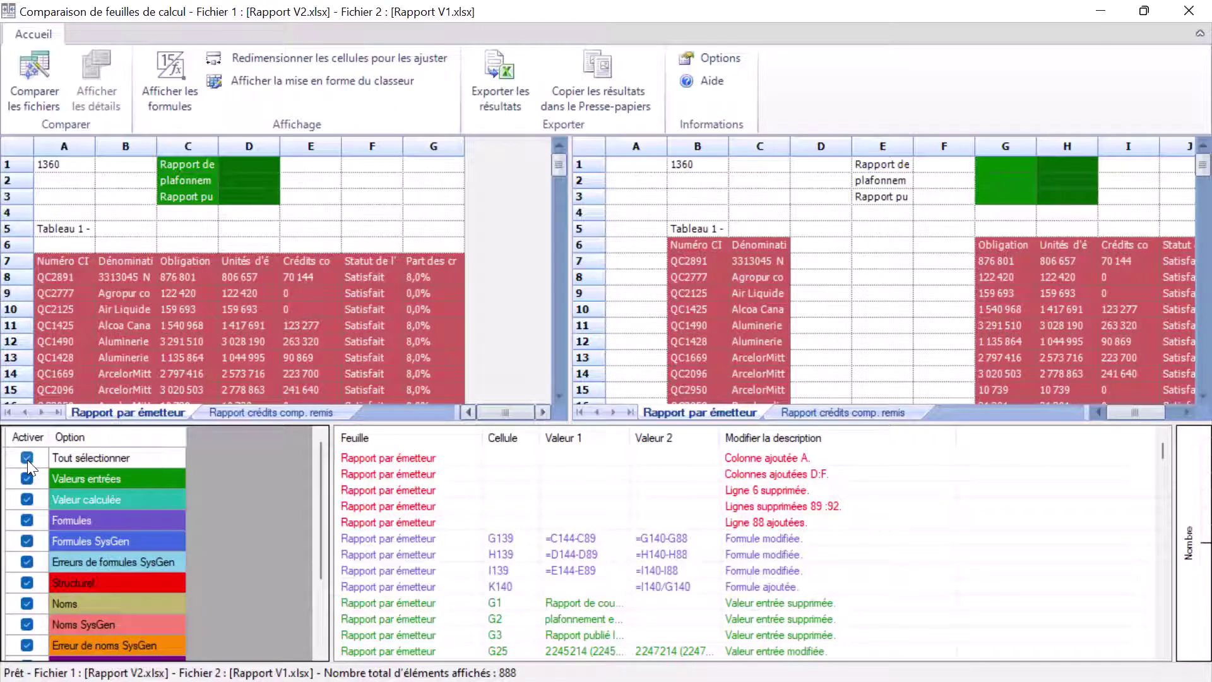
{"action": "left_click", "coordinate": [27, 458]}
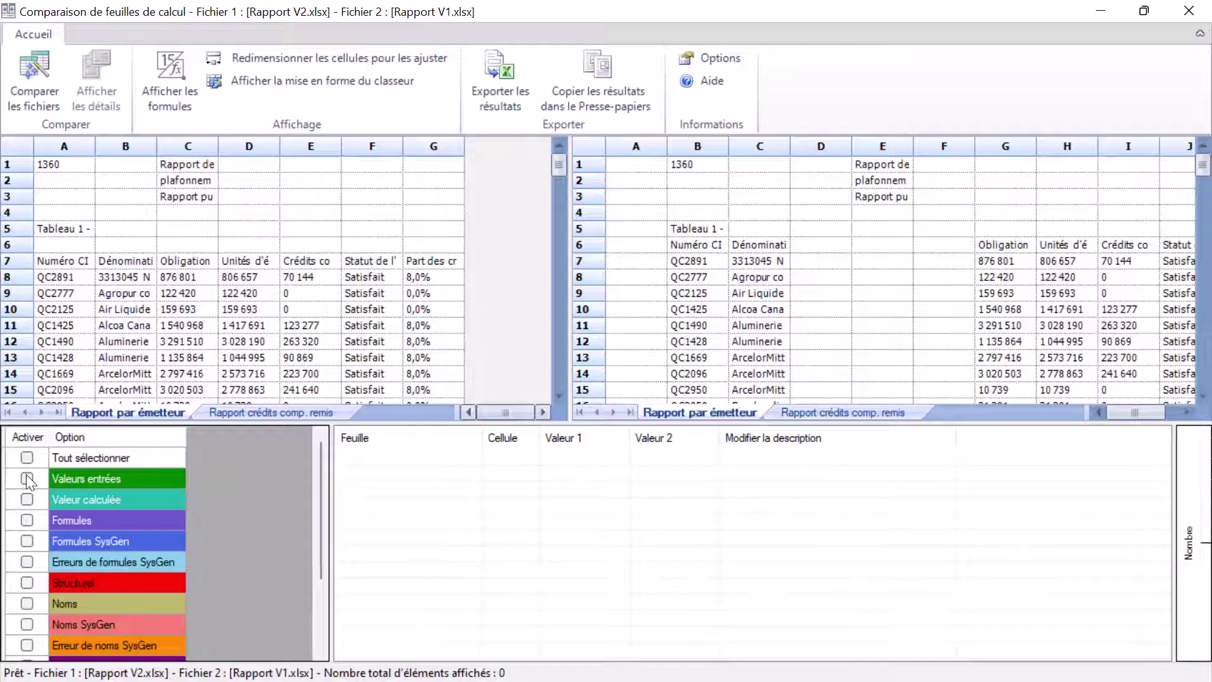
{"action": "left_click", "coordinate": [27, 479]}
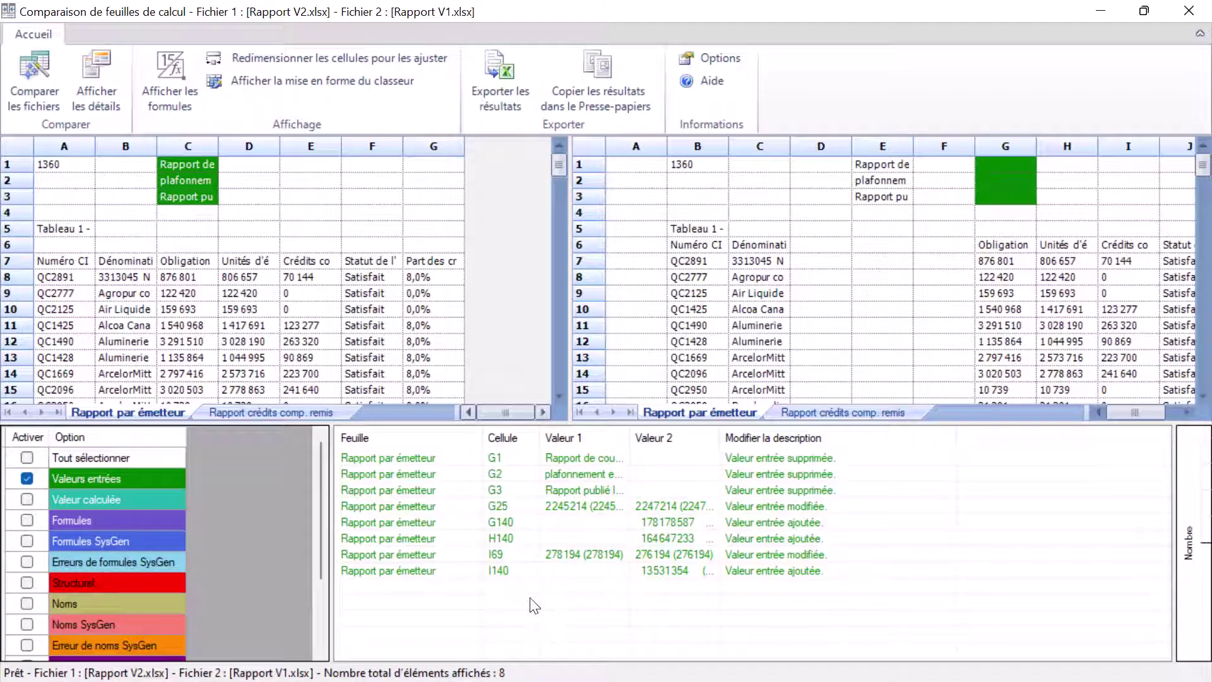
{"action": "left_click", "coordinate": [502, 506]}
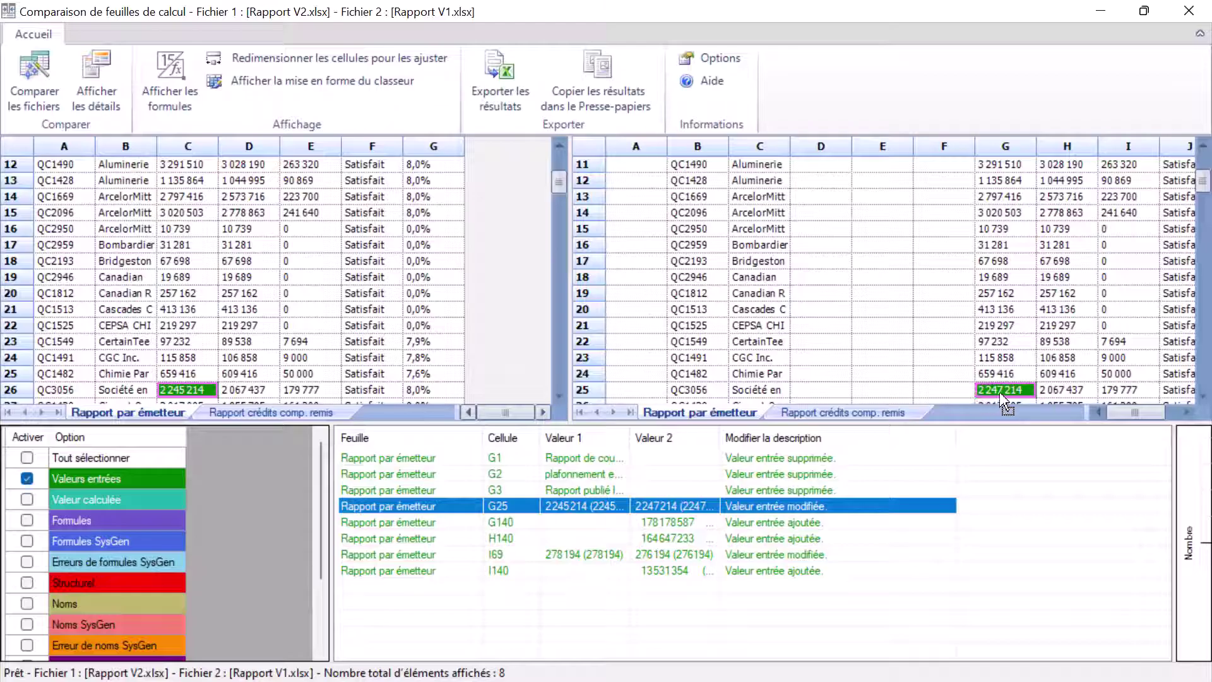
- Review the added Total values in G140 and H140, then add 'Valeur calculée' differences
{"action": "left_click", "coordinate": [507, 521]}
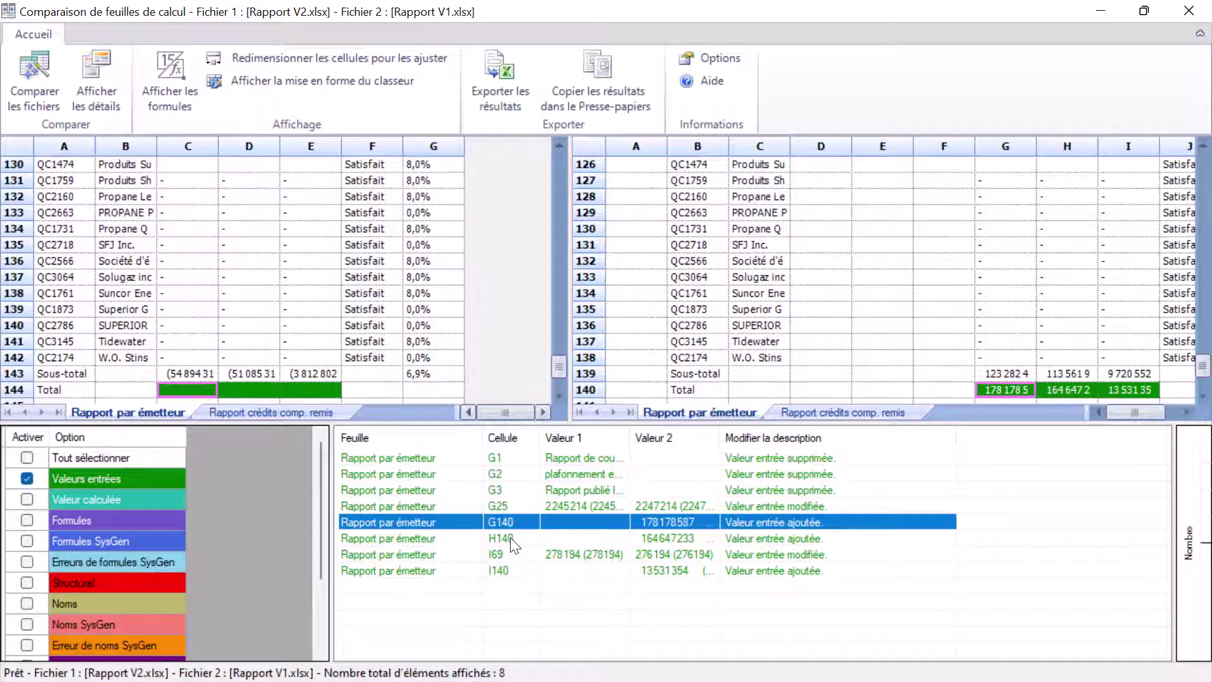
{"action": "left_click", "coordinate": [510, 536]}
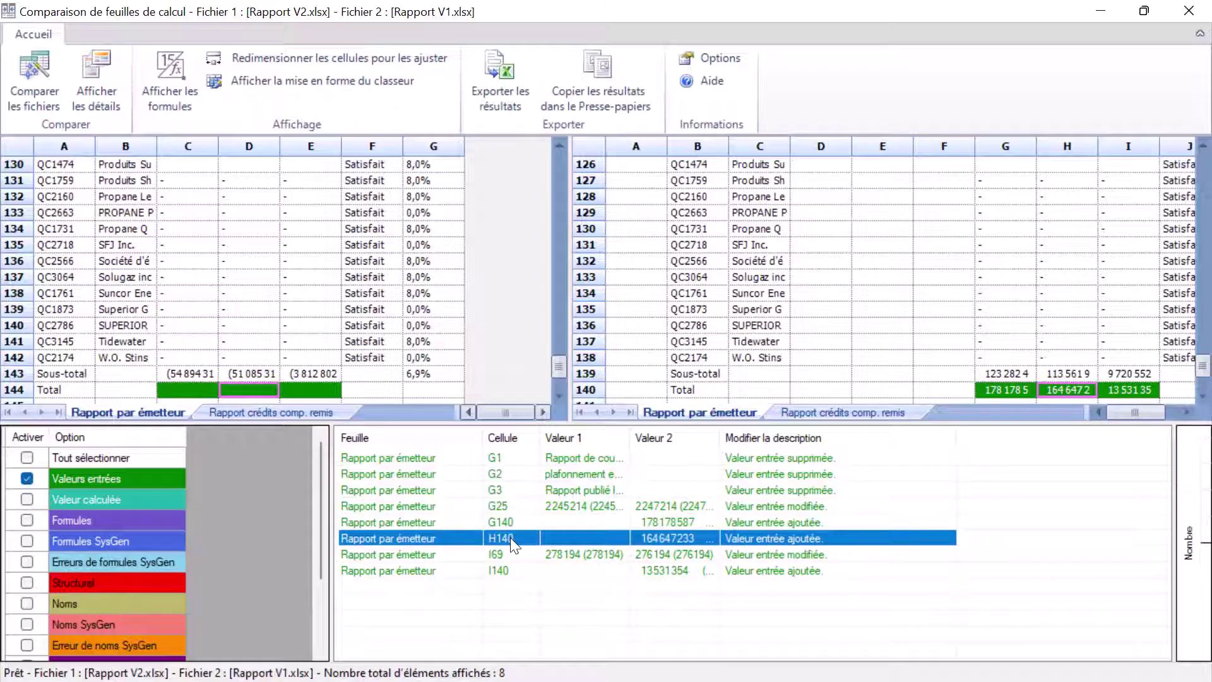
{"action": "left_click", "coordinate": [27, 499]}
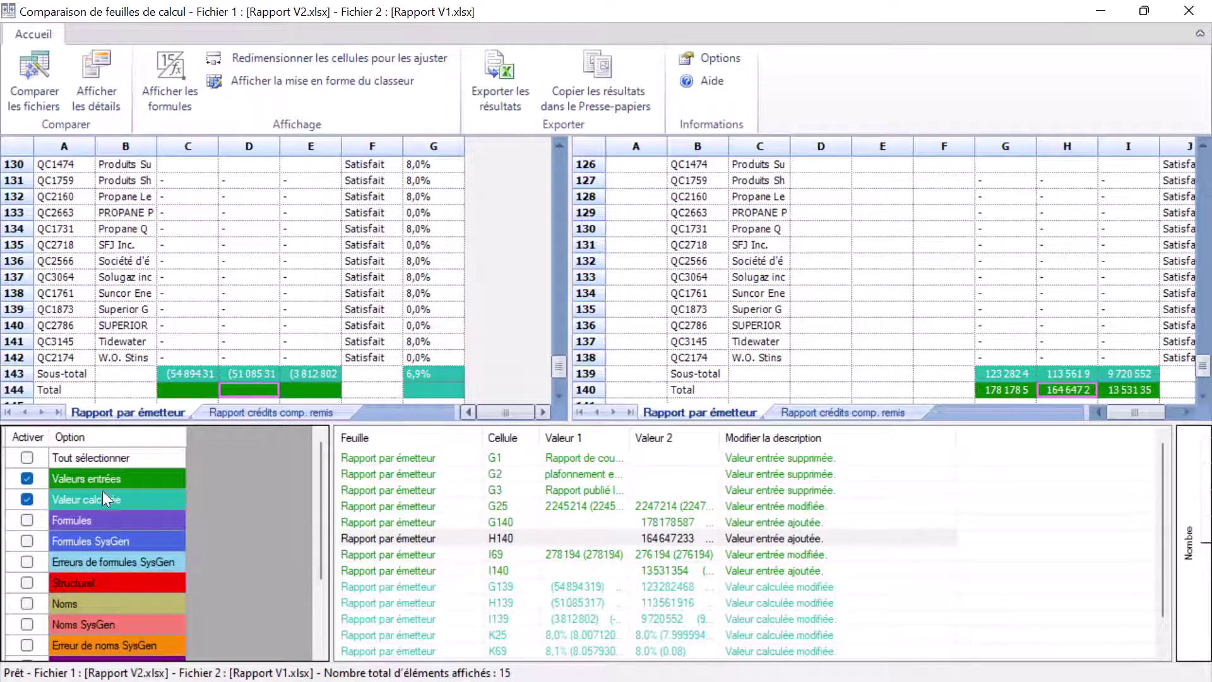
- Drop 'Valeurs entrées' and inspect the percentage changes in K25 and K69
{"action": "left_click", "coordinate": [28, 479]}
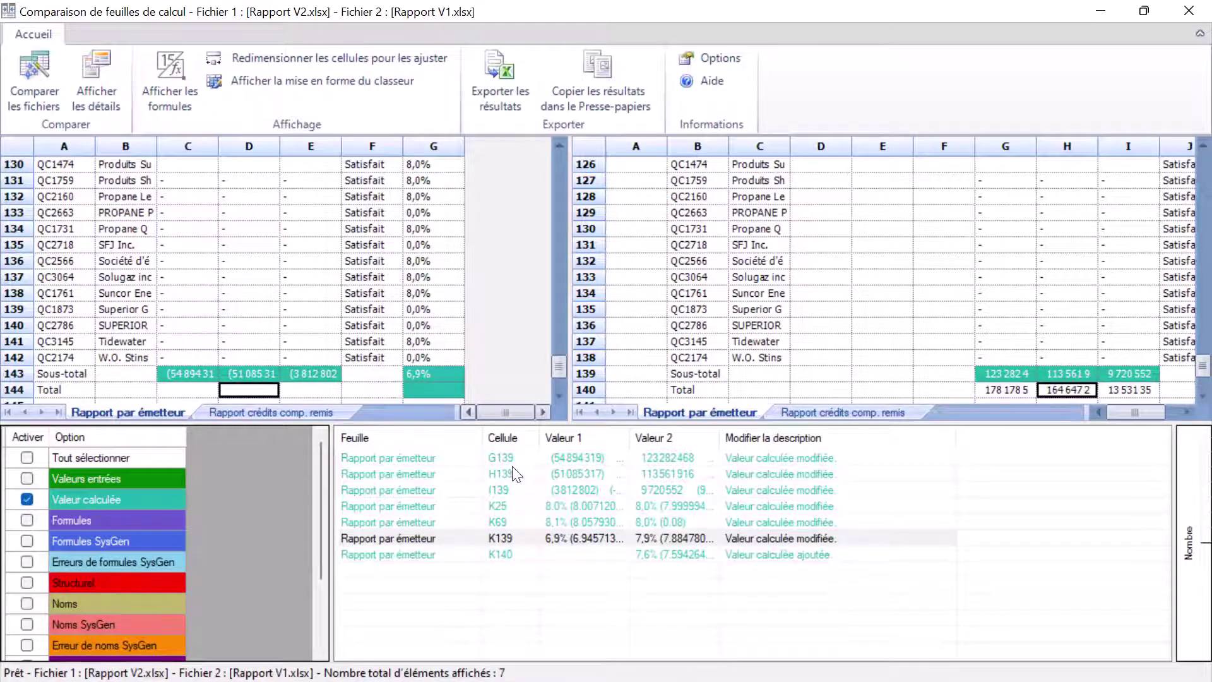
{"action": "left_click", "coordinate": [499, 505]}
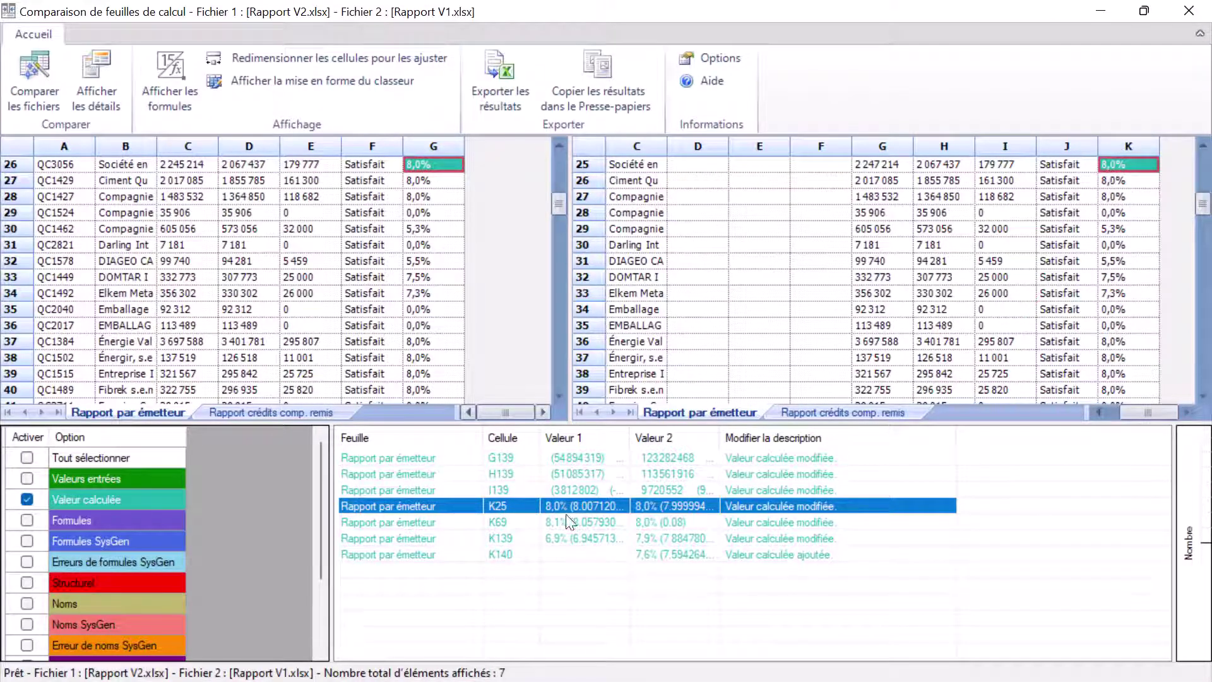
{"action": "left_click", "coordinate": [499, 523]}
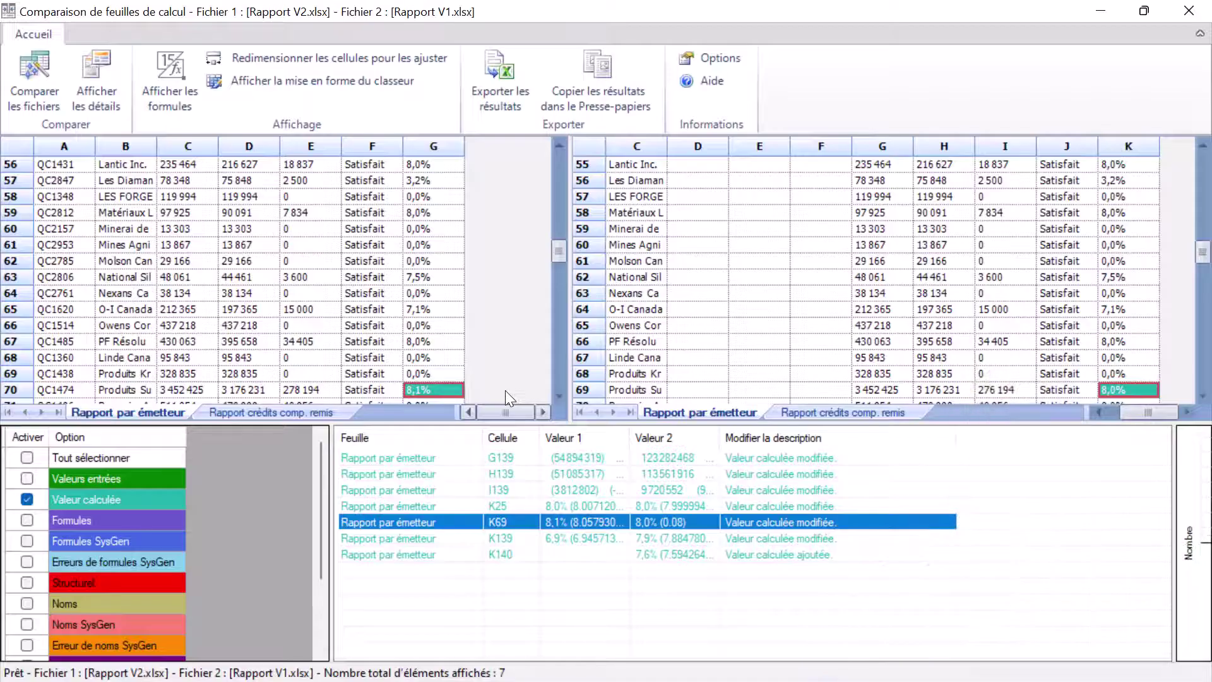
- Filter to 'Formules' only and select the modified formula in I139
{"action": "left_click", "coordinate": [27, 519]}
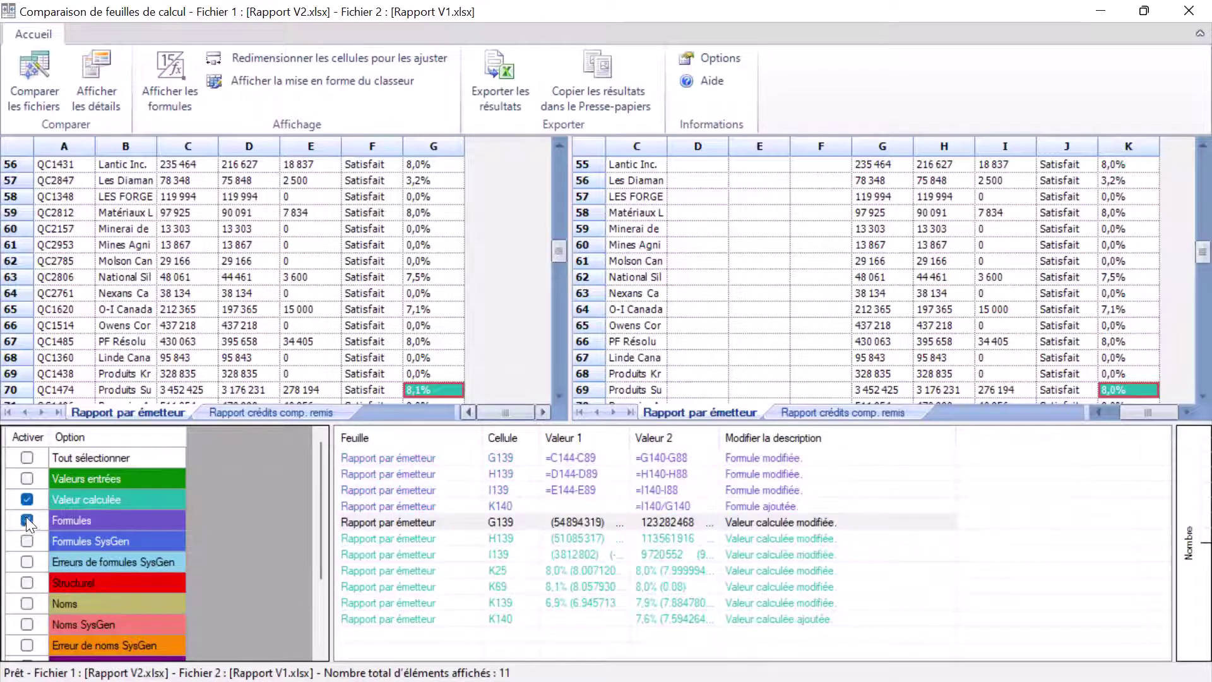
{"action": "left_click", "coordinate": [26, 501]}
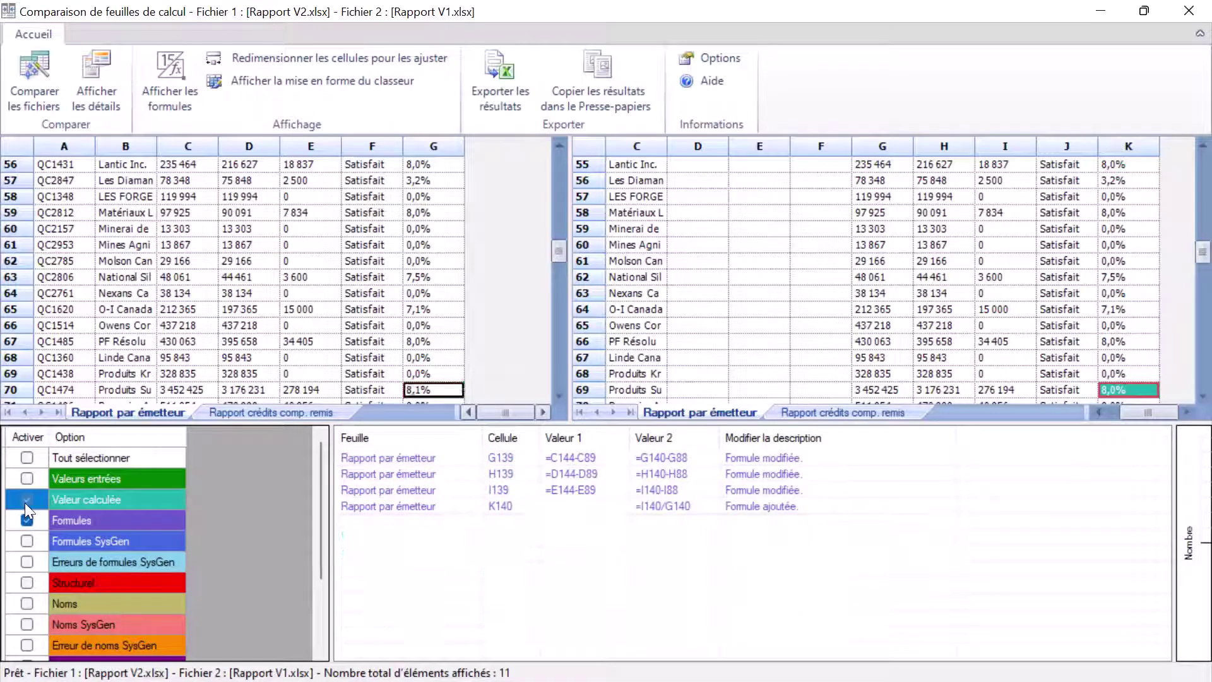
{"action": "left_click", "coordinate": [499, 490]}
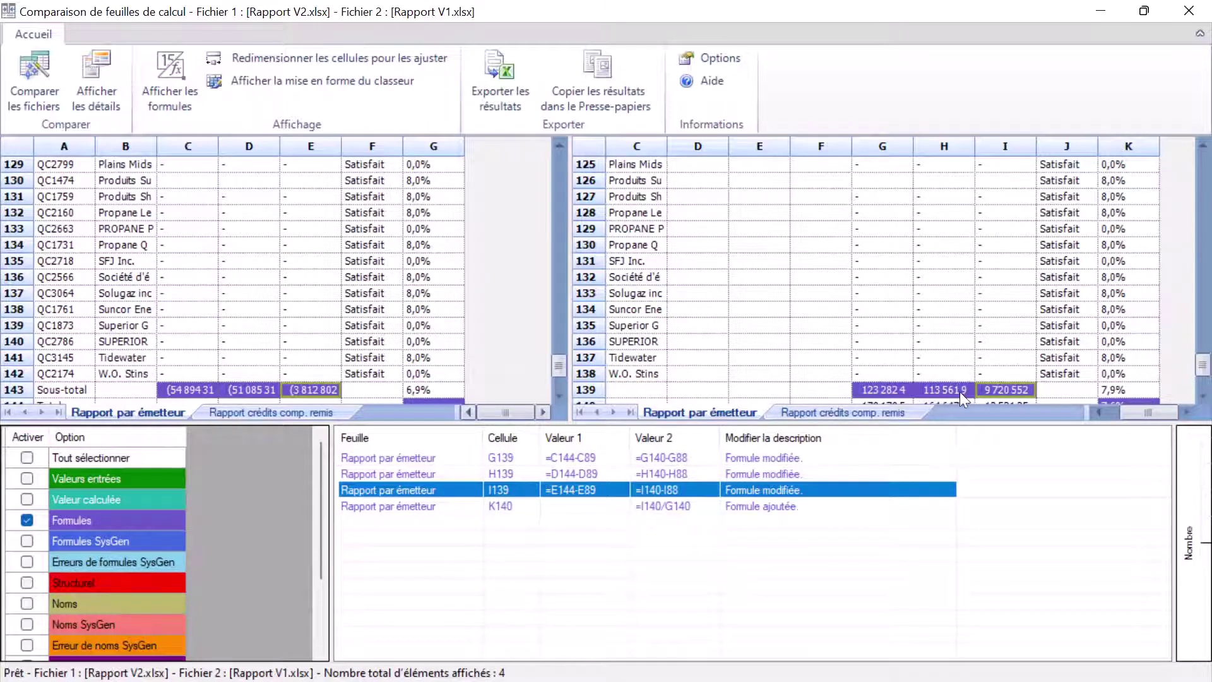
- Turn on 'Afficher les formules' and reveal formulas like =E144-E89 in both sheets
{"action": "left_click", "coordinate": [178, 80]}
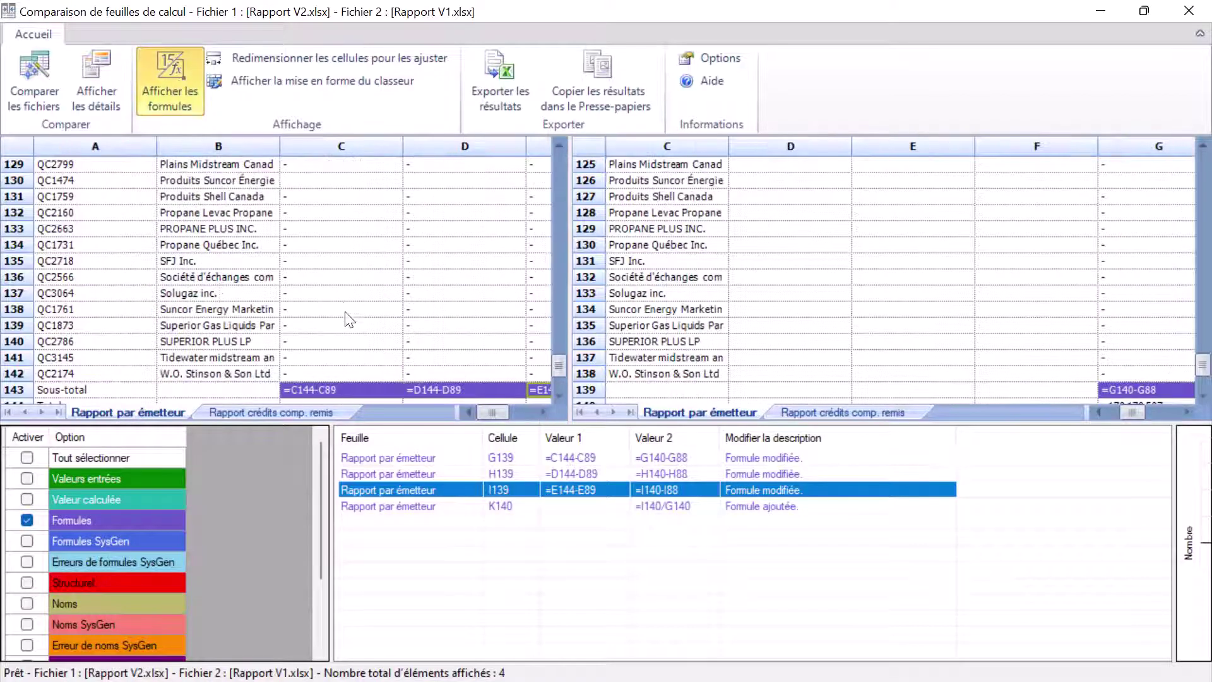
{"action": "left_click", "coordinate": [544, 412]}
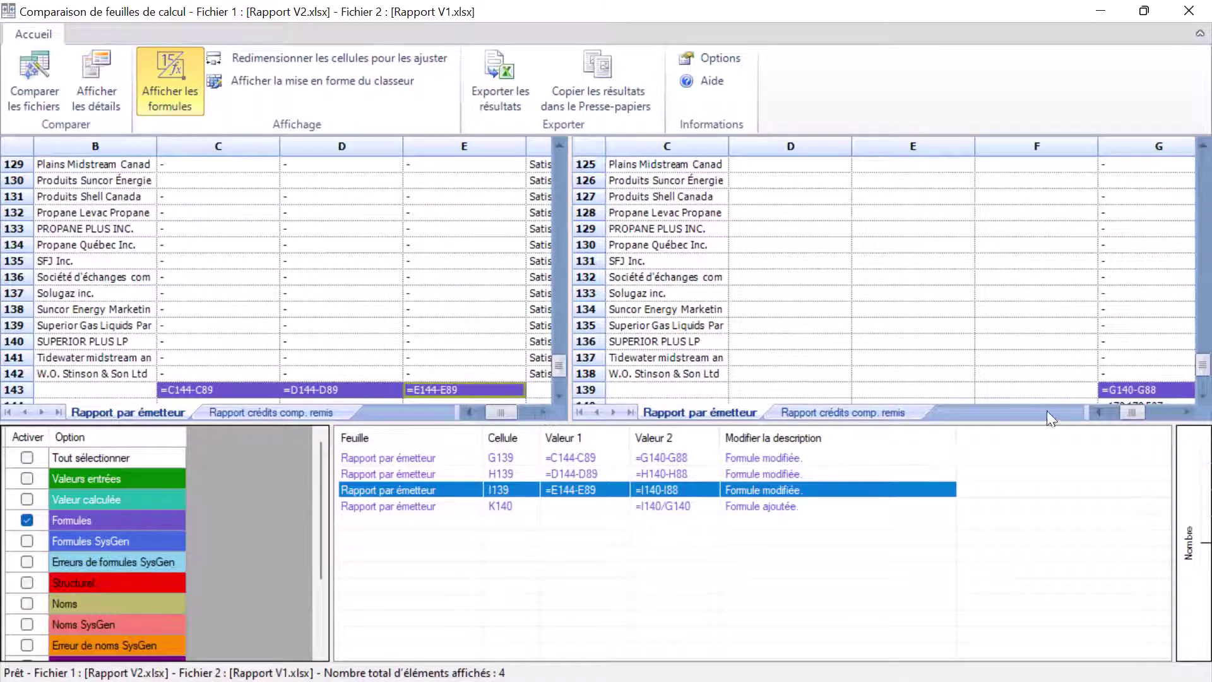
{"action": "left_click", "coordinate": [1182, 410]}
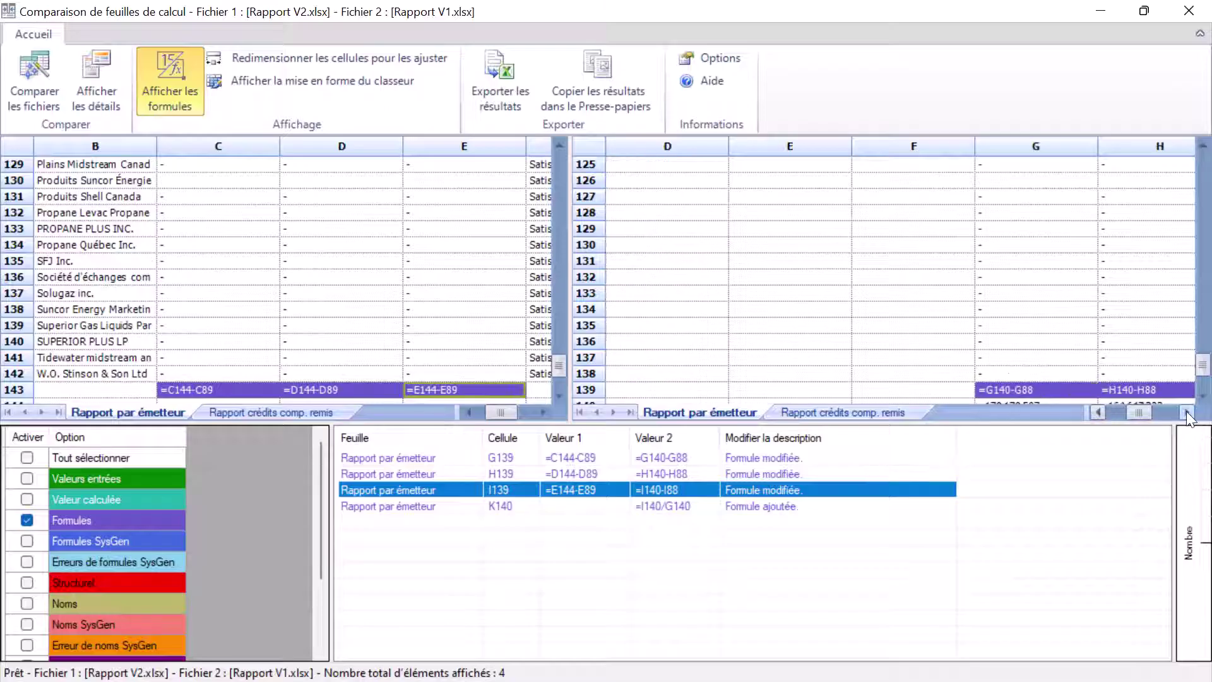
{"action": "left_click", "coordinate": [1185, 410]}
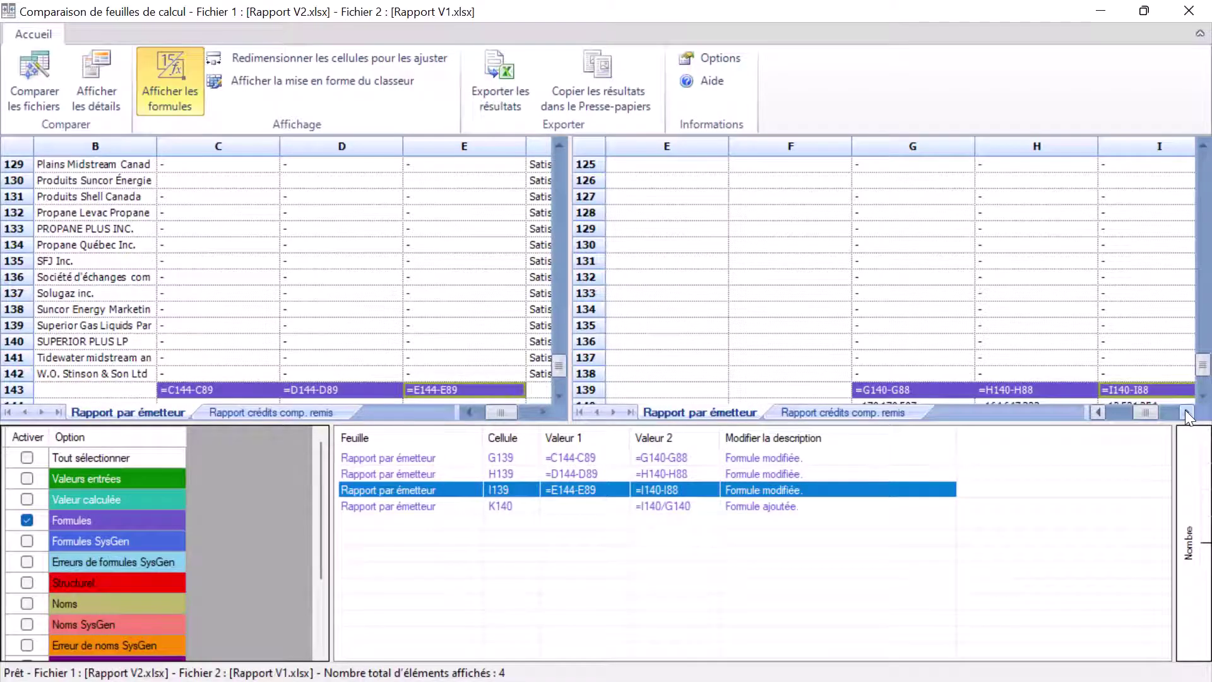